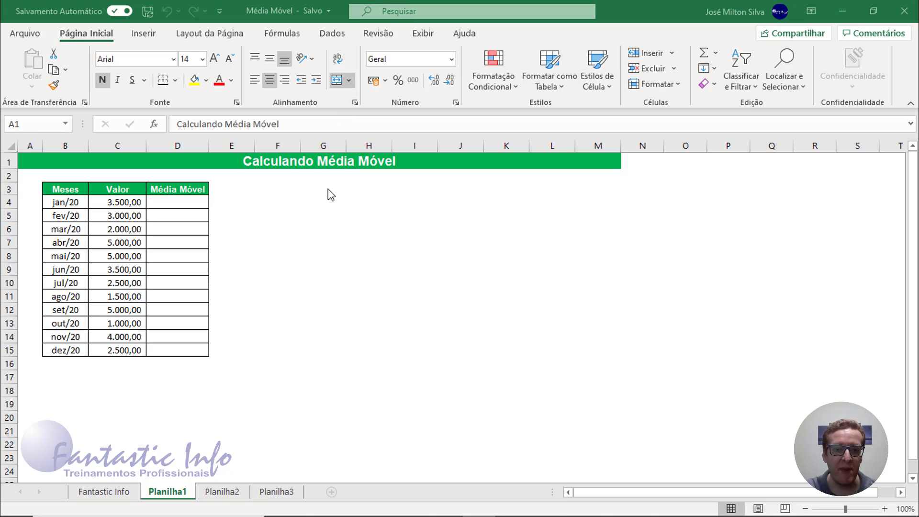
Examine the months in B4:B15 and their amounts in C4:C15, including the January and February pair C4:C5
click(199, 206)
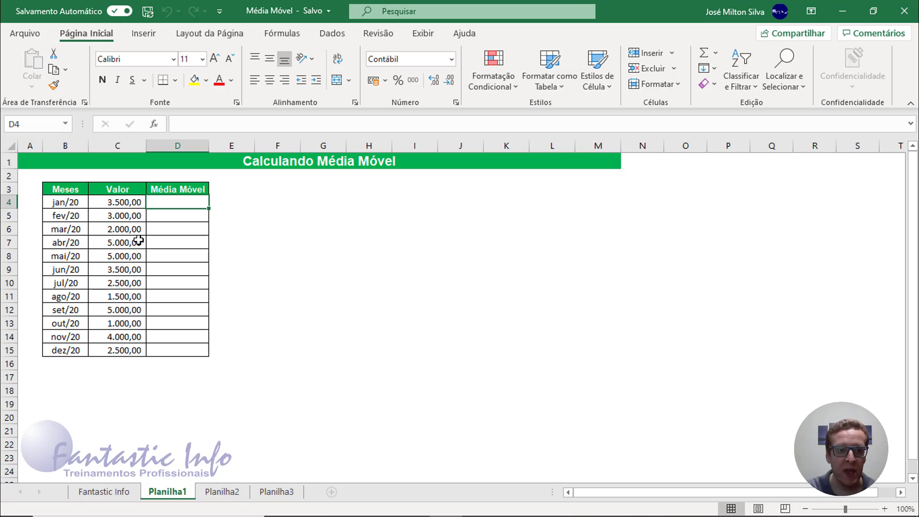
drag(74, 204, 70, 339)
drag(125, 205, 119, 349)
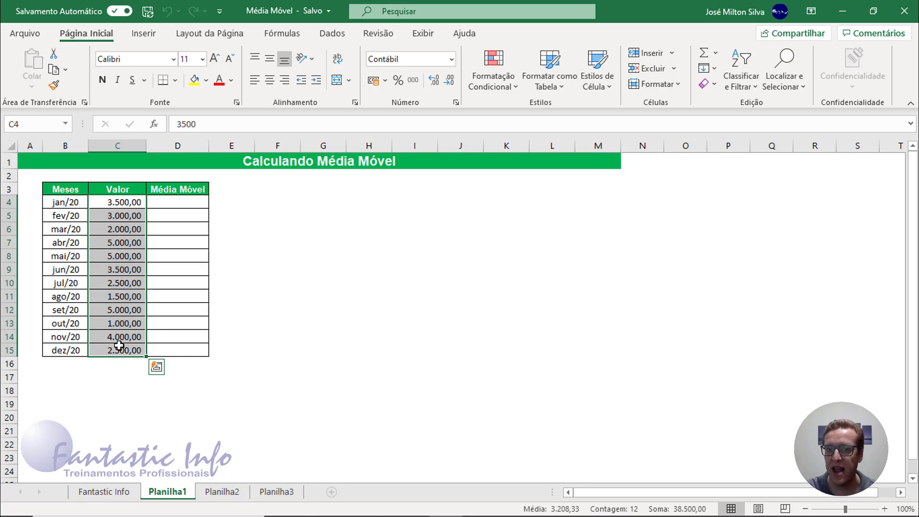
drag(62, 201, 74, 349)
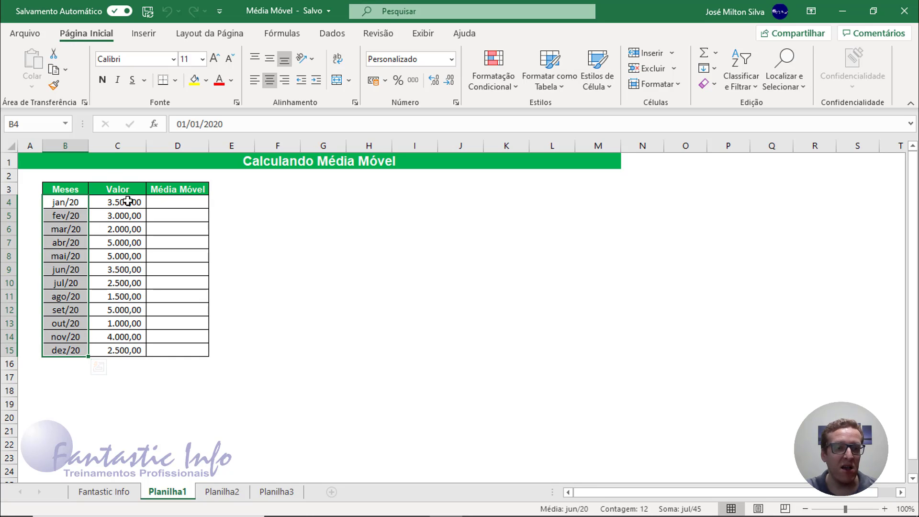
drag(125, 203, 124, 349)
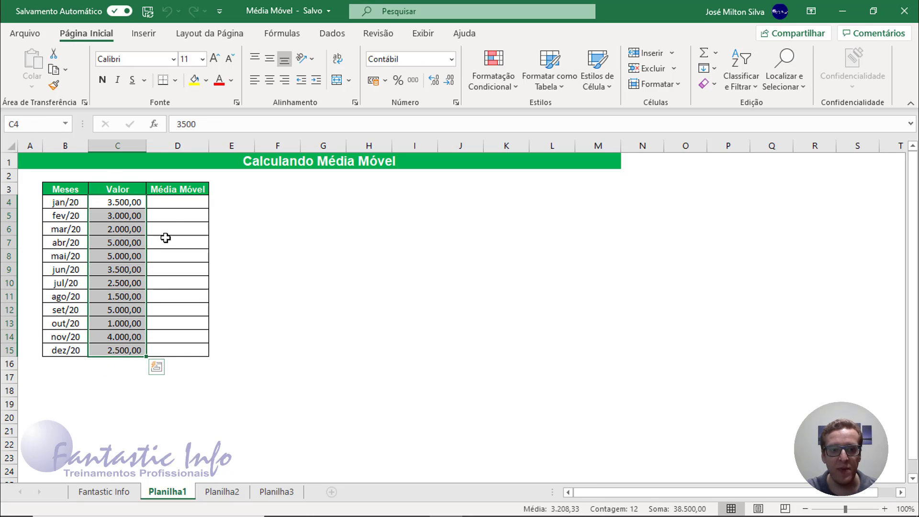
click(177, 216)
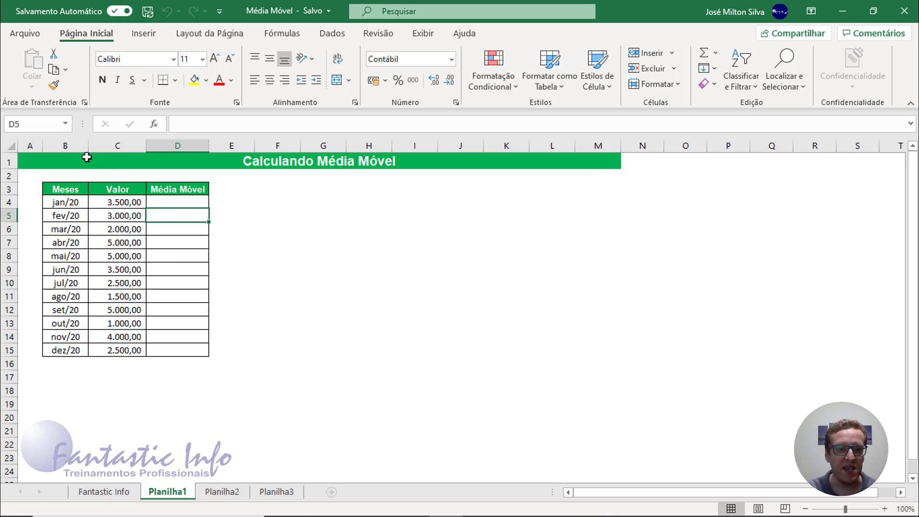
drag(112, 200, 113, 220)
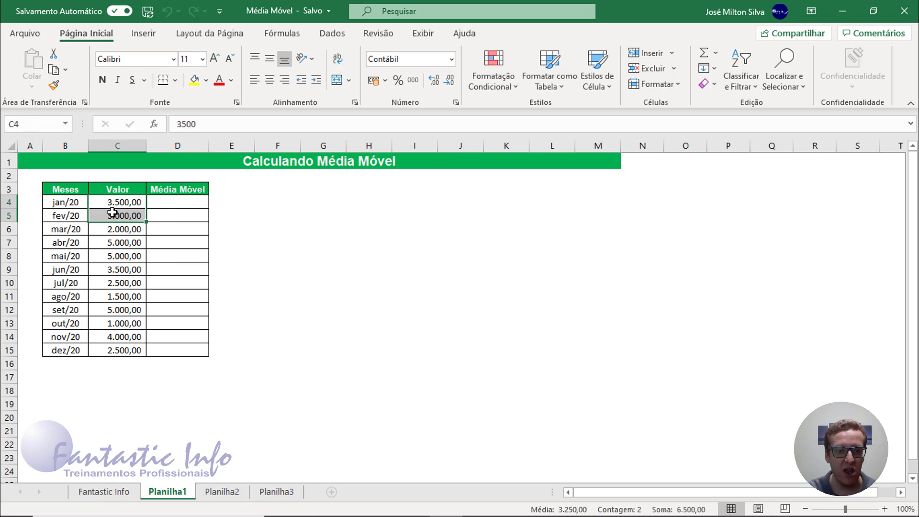
Enter =MÉDIA(C4:C5) in the February Média Móvel cell D5 and fill the formula down to D15
click(156, 219)
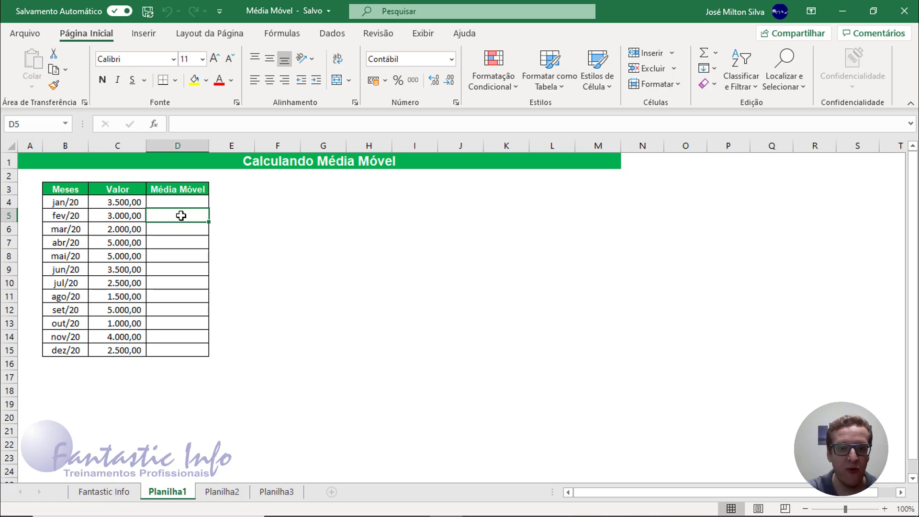
text(=MÉDIA)
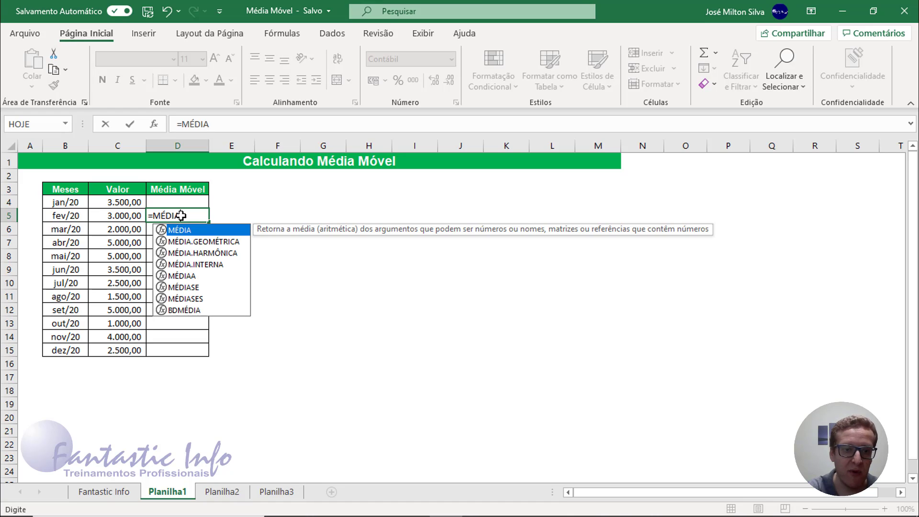
text(()
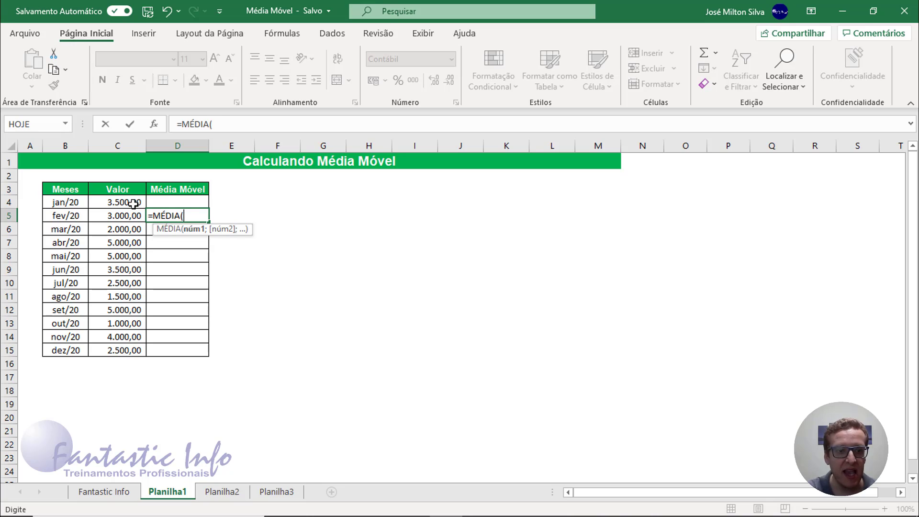
drag(132, 202, 132, 212)
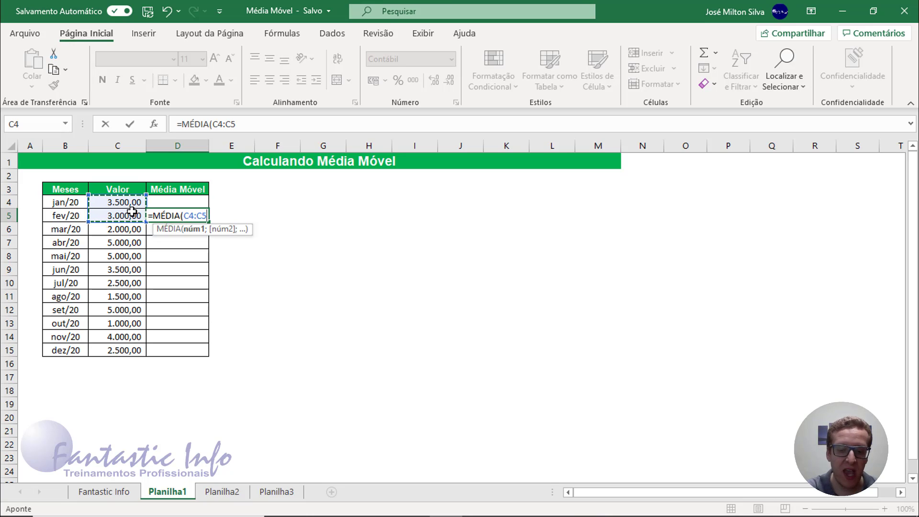
text())
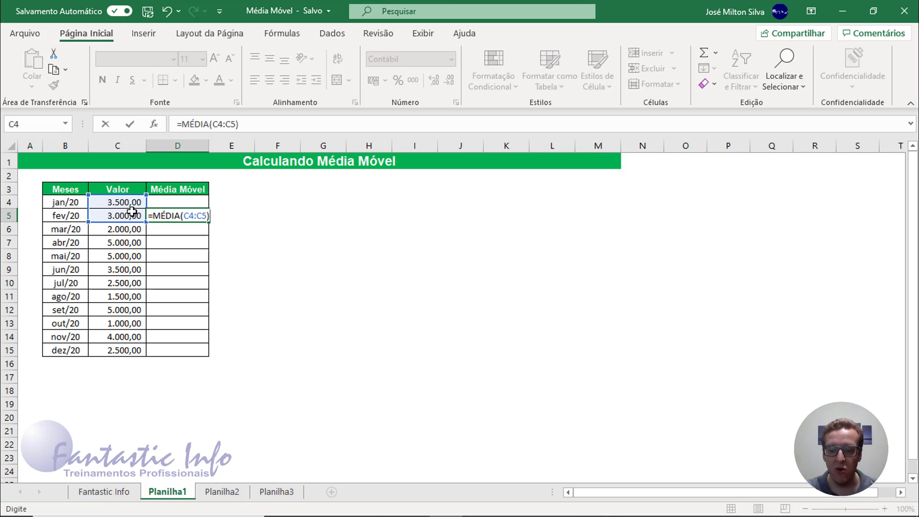
key(Return)
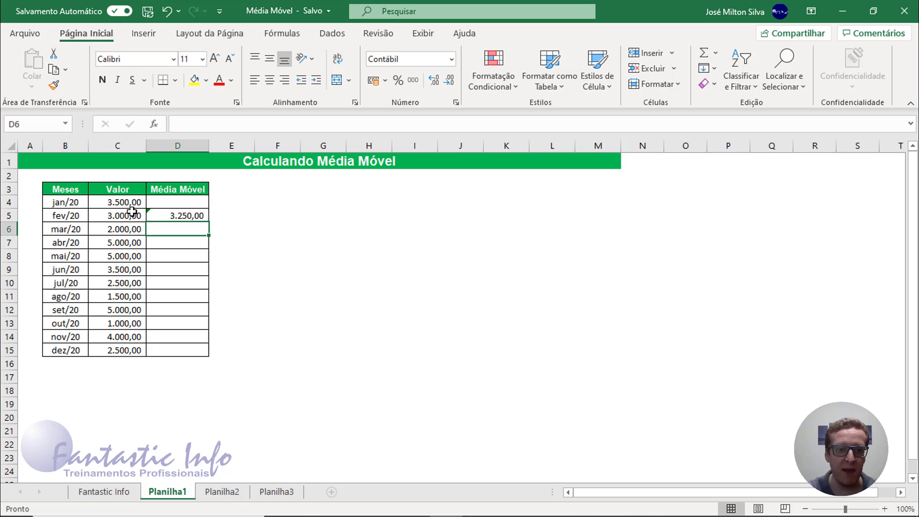
click(181, 214)
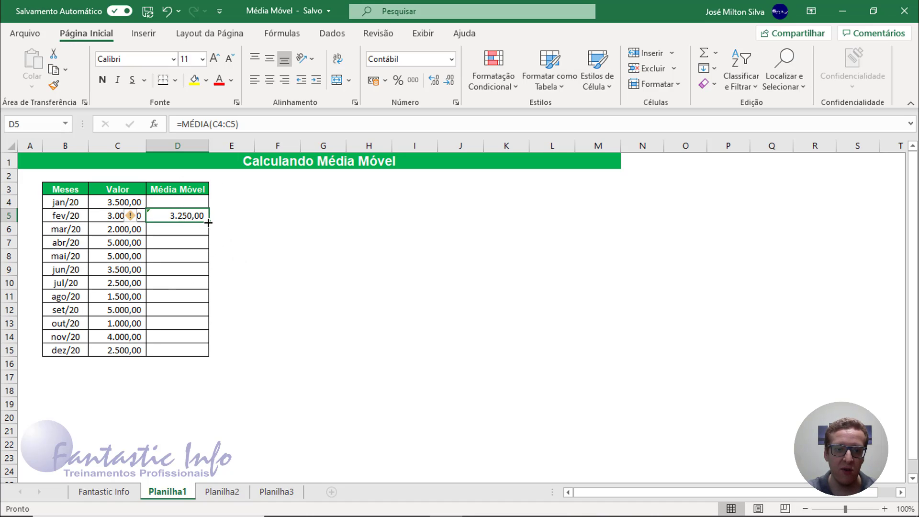
drag(209, 222, 201, 361)
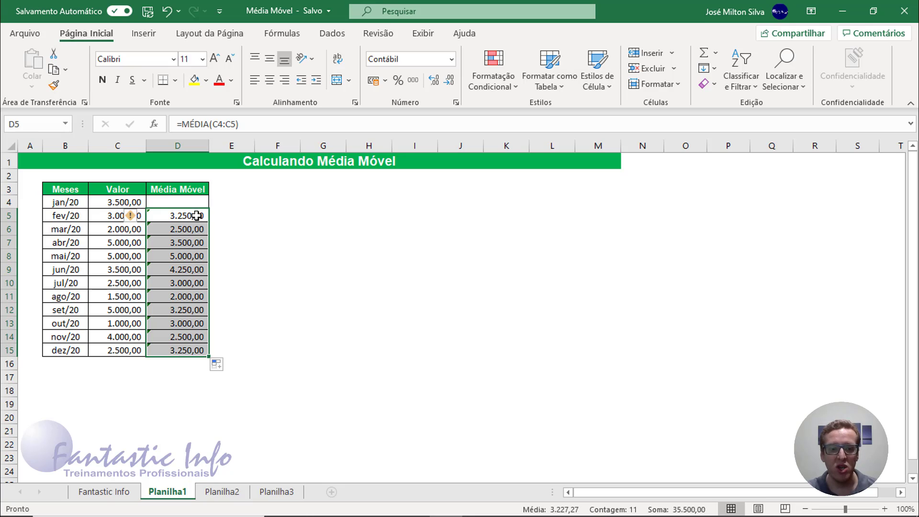
Ignore the adjacent-cells formula error for all the moving averages in D5:D15
click(134, 223)
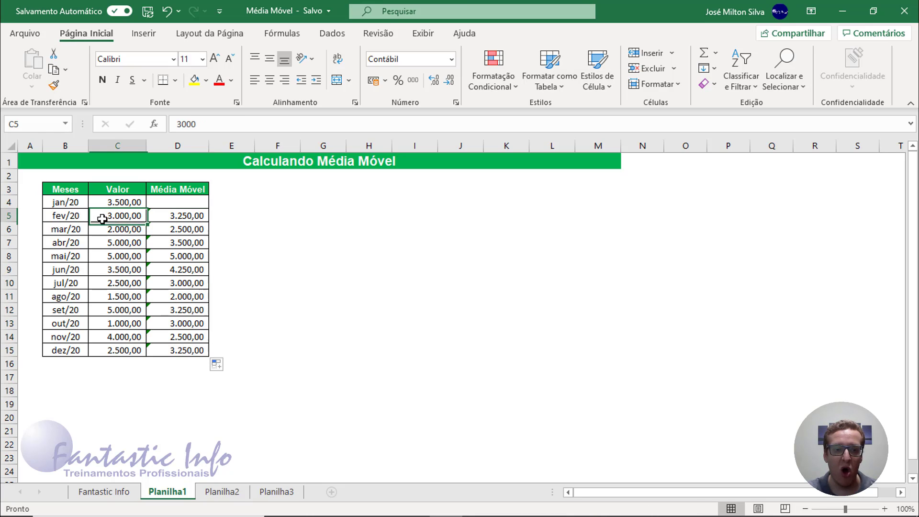
click(178, 222)
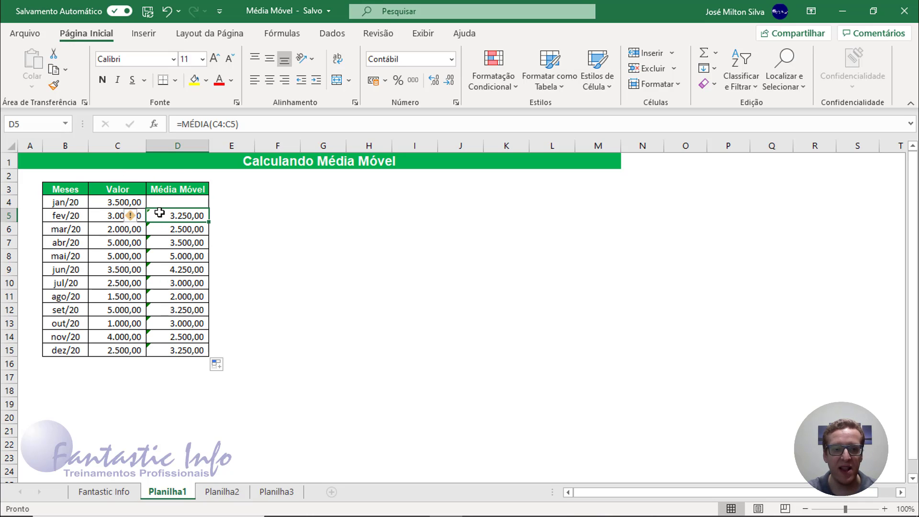
drag(168, 226, 182, 353)
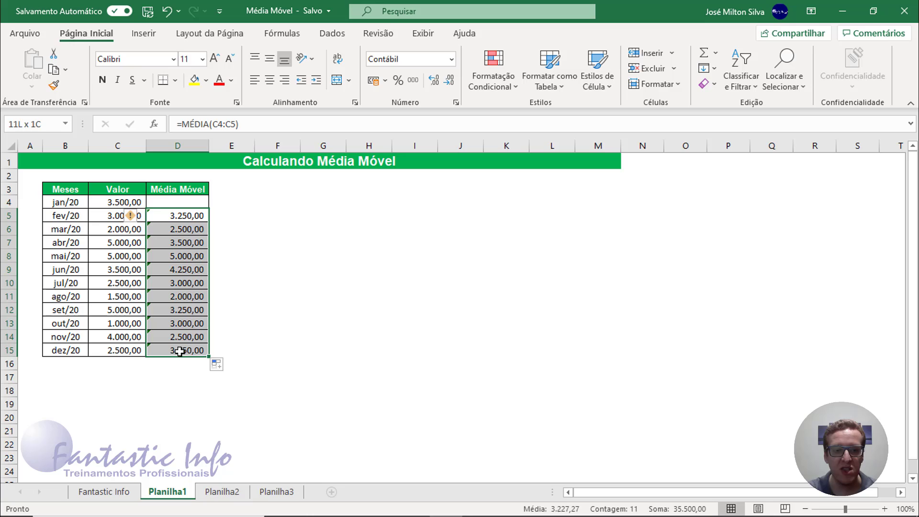
click(141, 216)
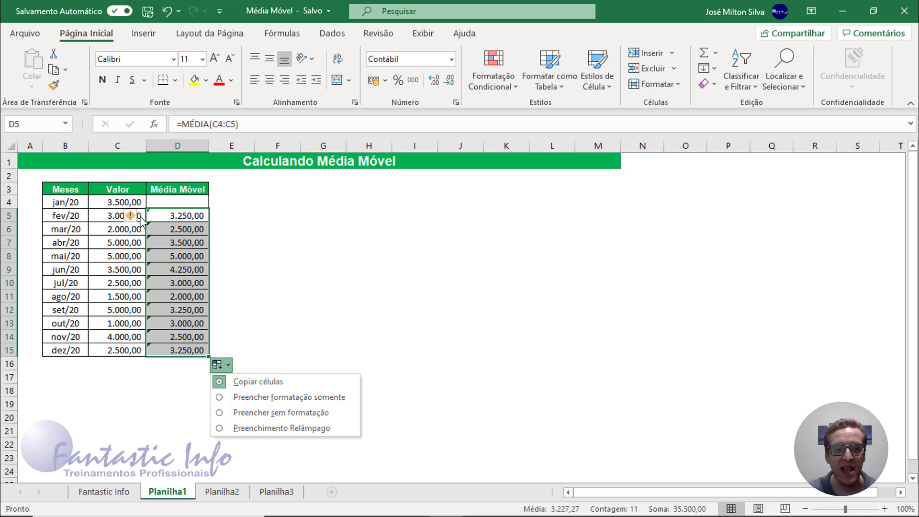
click(138, 216)
drag(177, 215, 177, 351)
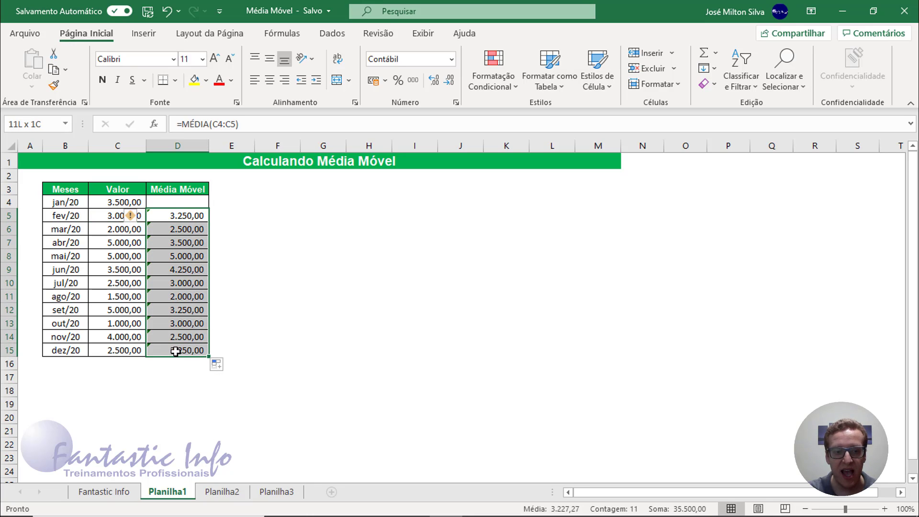
click(142, 216)
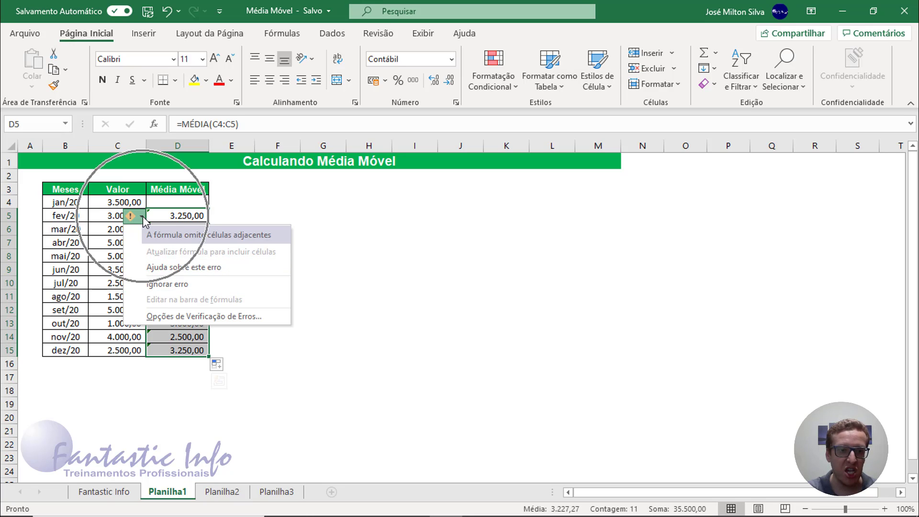
click(184, 284)
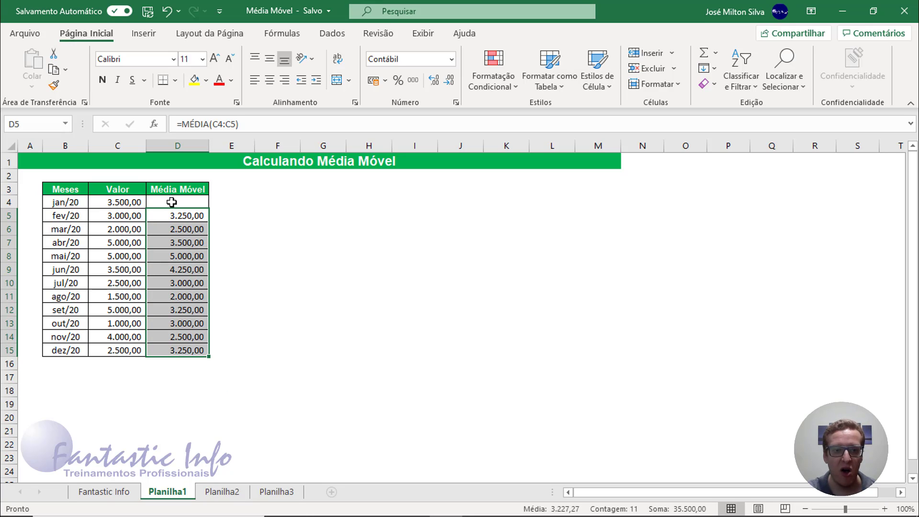
click(123, 203)
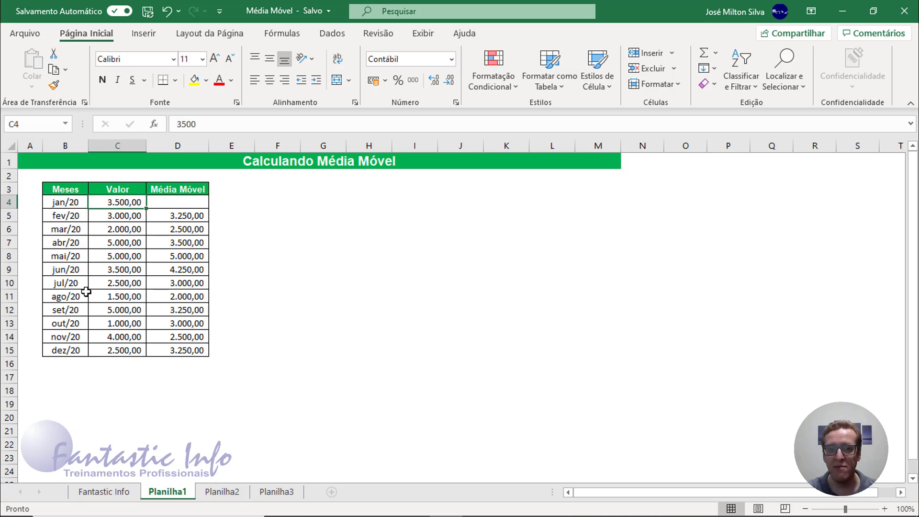
Insert a 2D line chart with markers from the whole table B3:D15, including its headers
drag(67, 191, 184, 350)
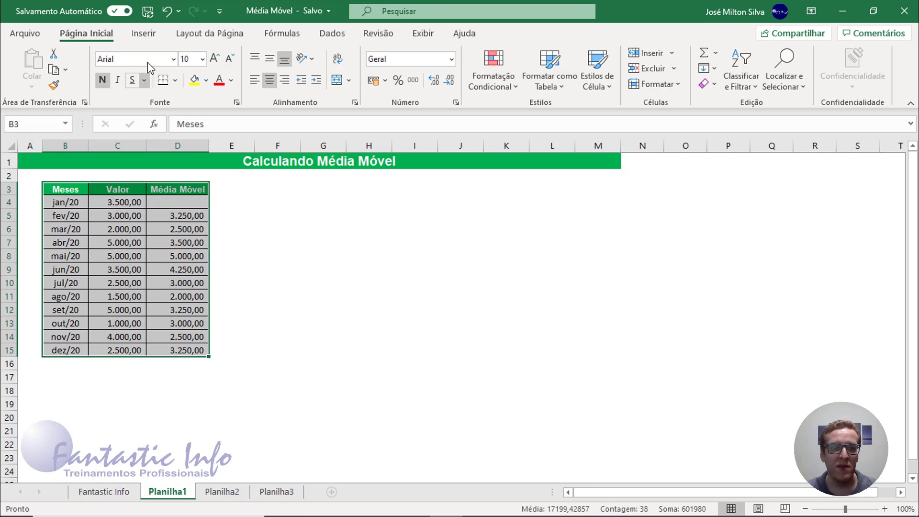
key(ctrl+q)
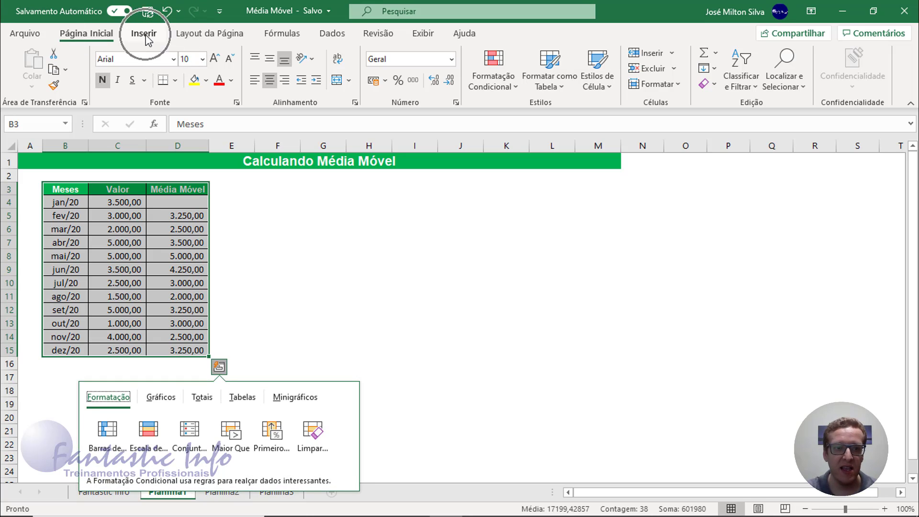
key(Escape)
click(144, 33)
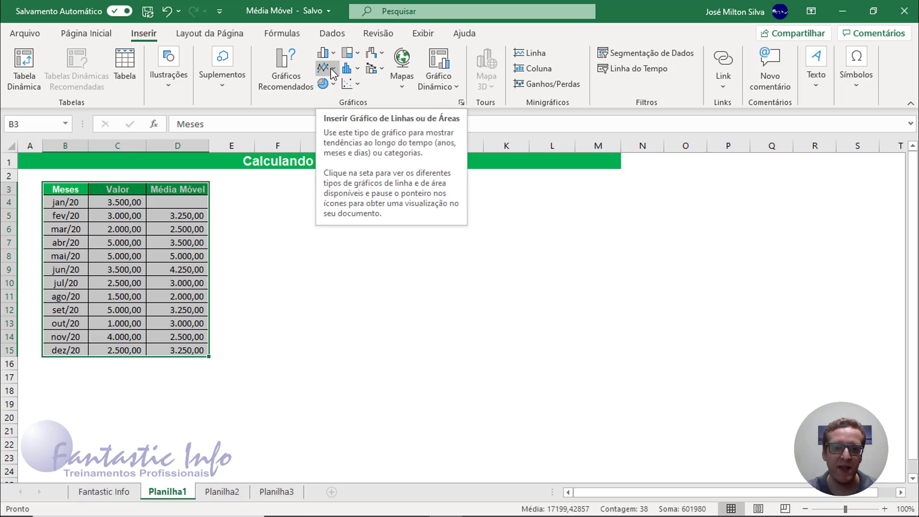
key(ctrl)
key(ctrl)
key(ctrl)
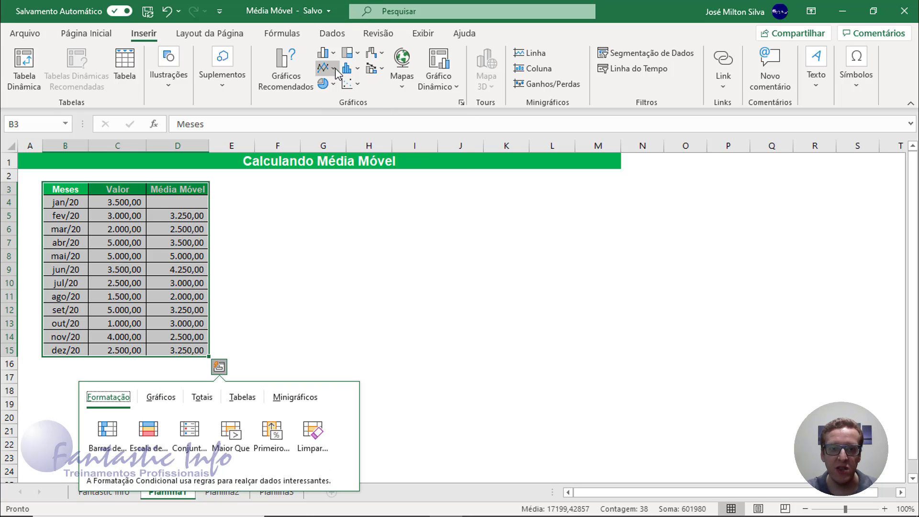
click(333, 69)
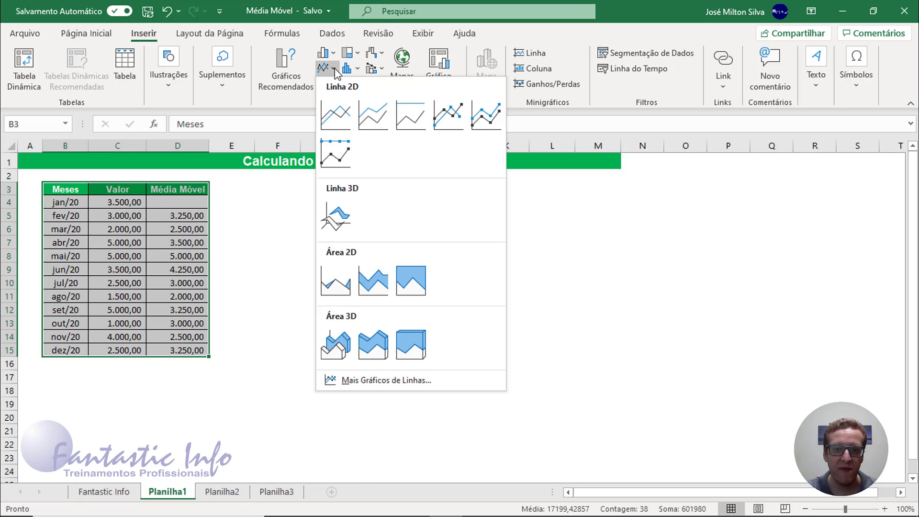
click(449, 129)
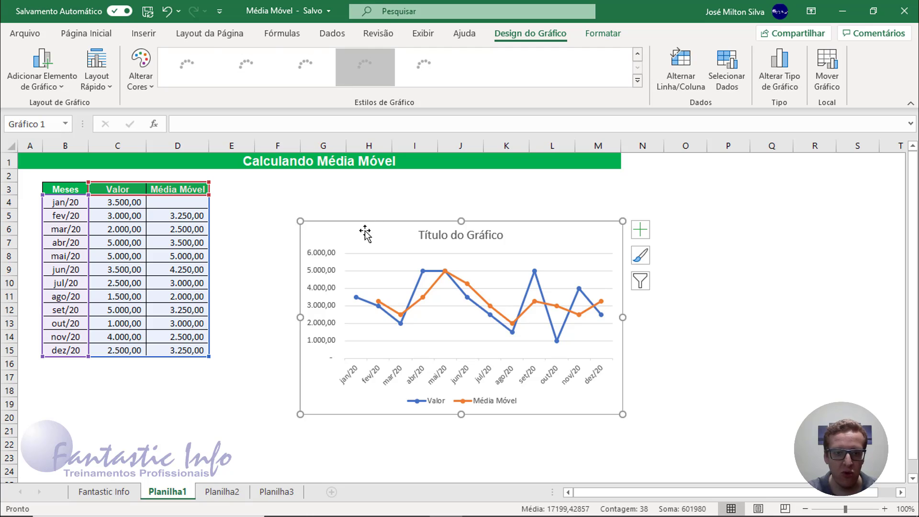
Move the chart beside the table and enlarge it to span about columns E to M and rows 2 to 17
drag(356, 225, 298, 185)
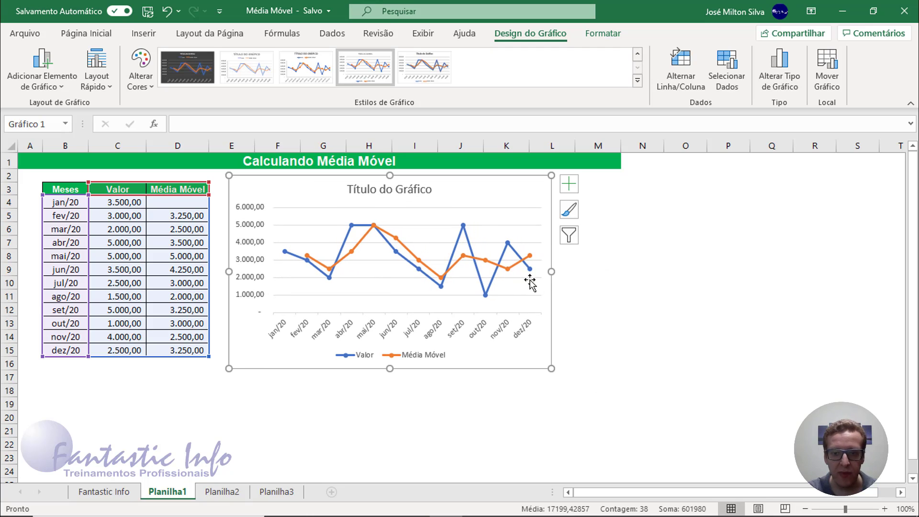
drag(551, 271, 618, 278)
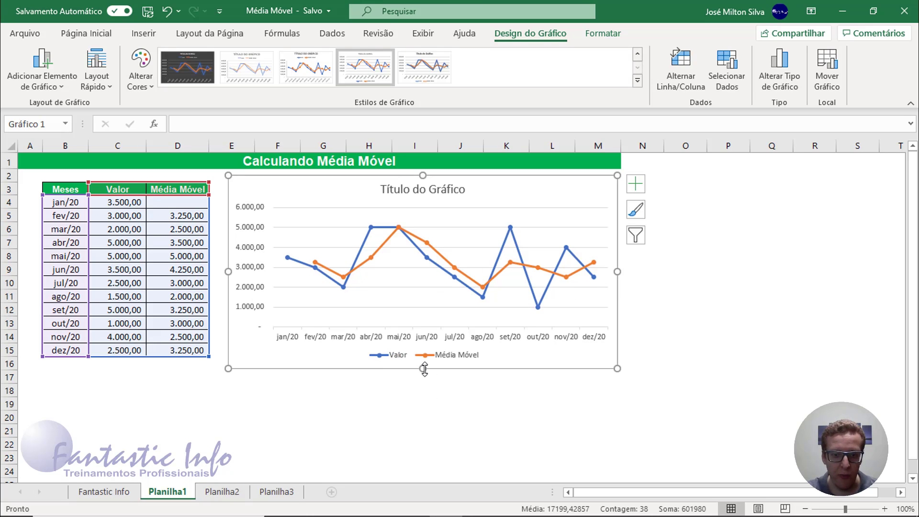
drag(423, 368, 423, 377)
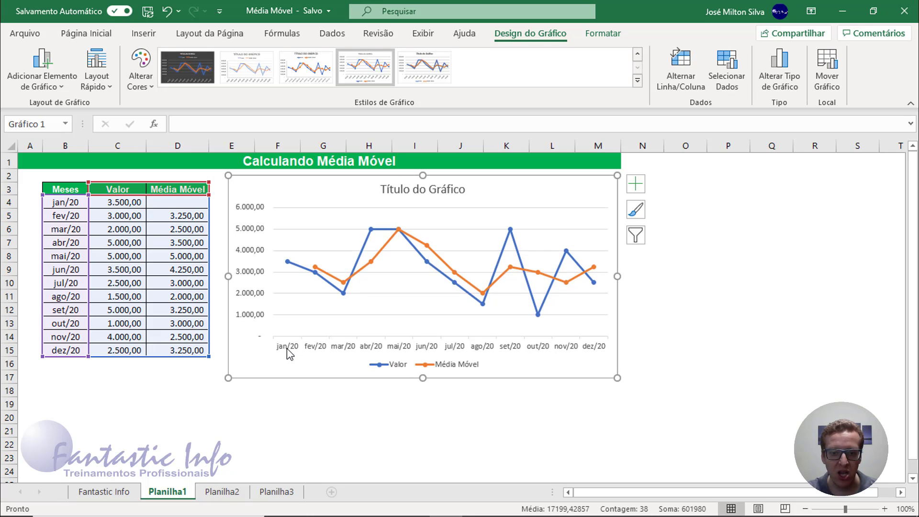
Inspect the Valor and Média Móvel lines in the chart, including the Média Móvel point for dez/20
click(334, 289)
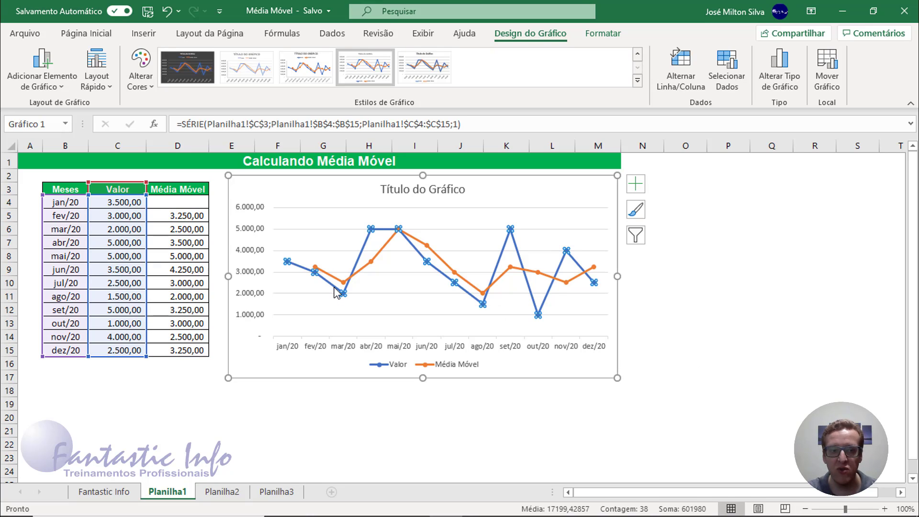
click(373, 263)
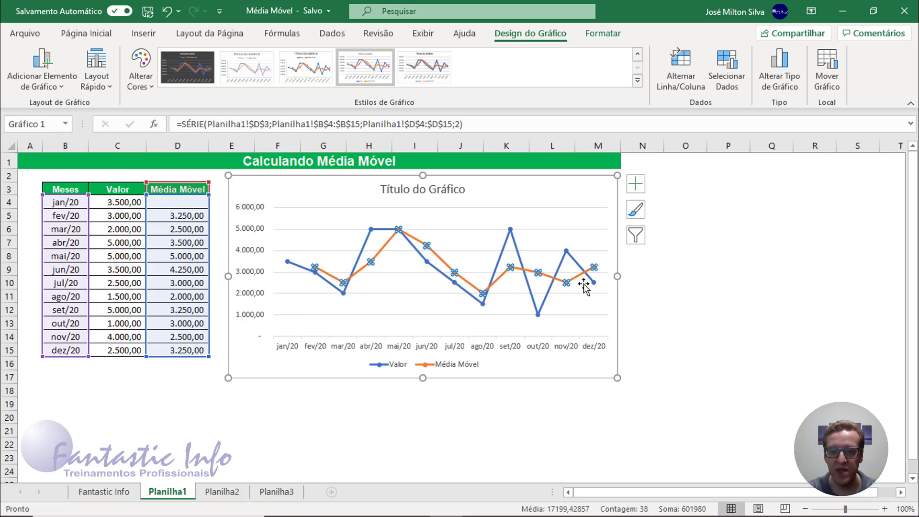
click(452, 309)
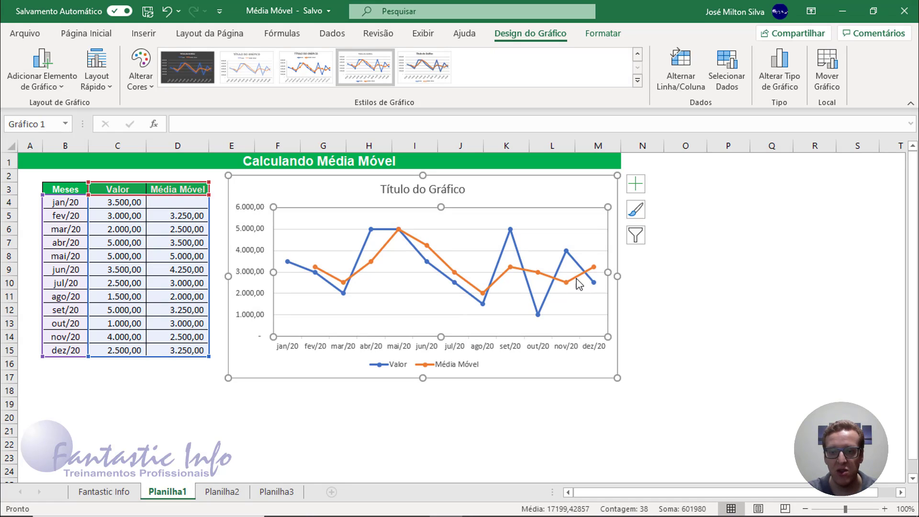
mouse_move(592, 271)
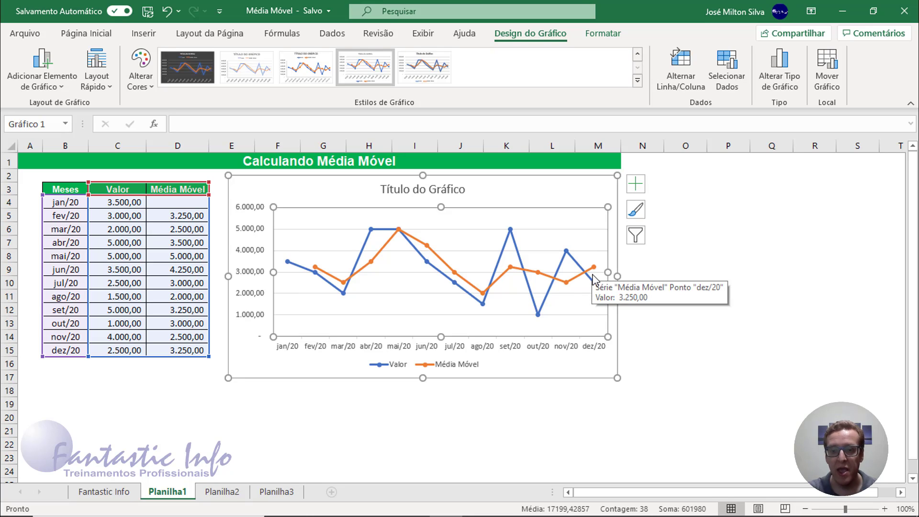
Compare the Valor and Média Móvel points for dez/20 and mai/20 in the line chart
mouse_move(597, 288)
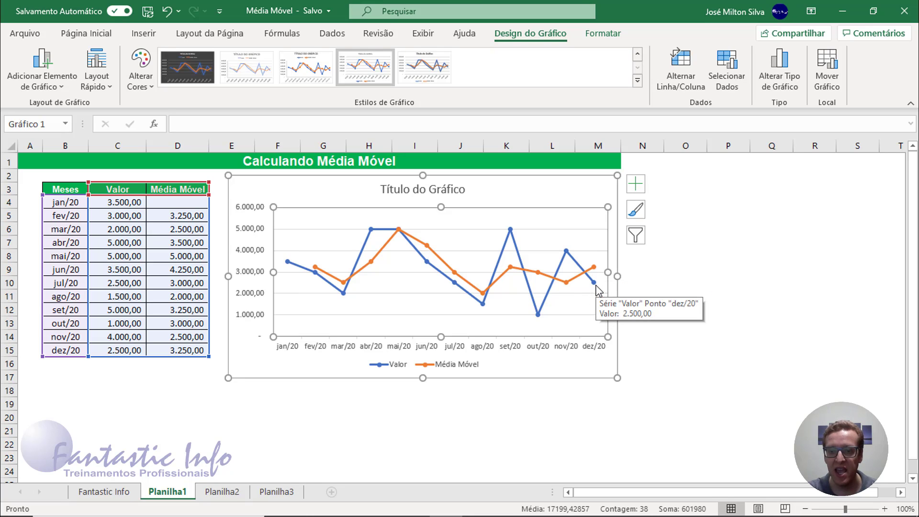
key(ctrl)
key(ctrl)
key(ctrl)
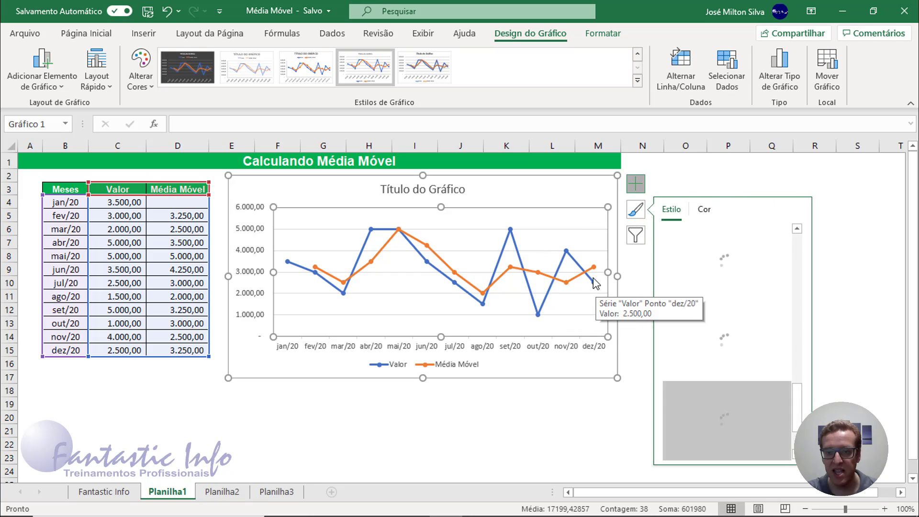
key(ctrl)
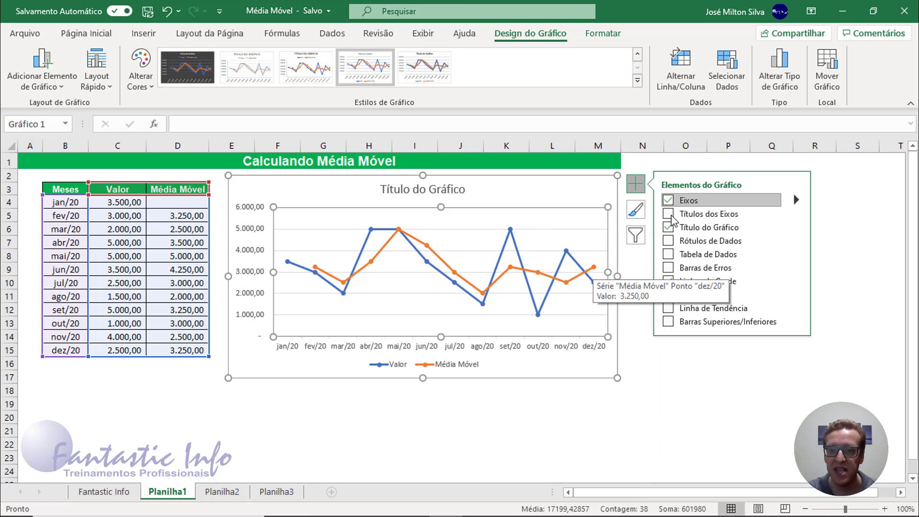
click(574, 195)
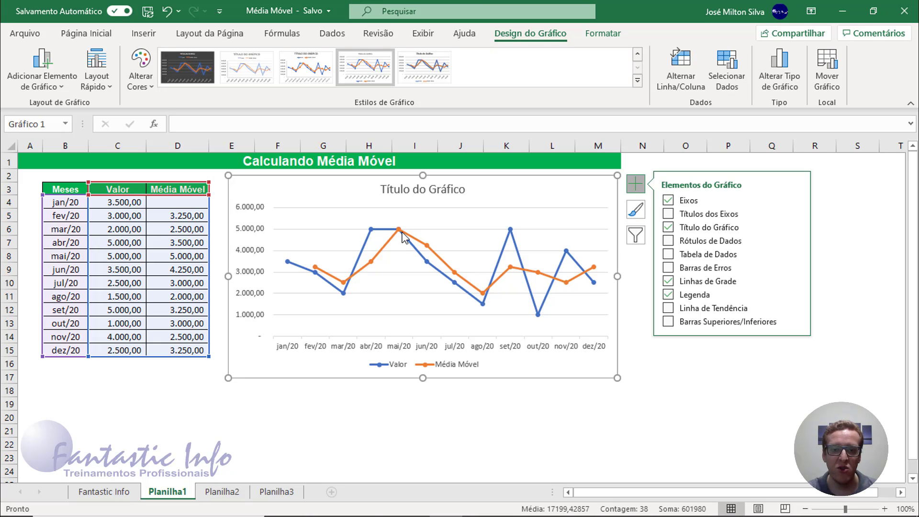
mouse_move(403, 234)
key(ctrl)
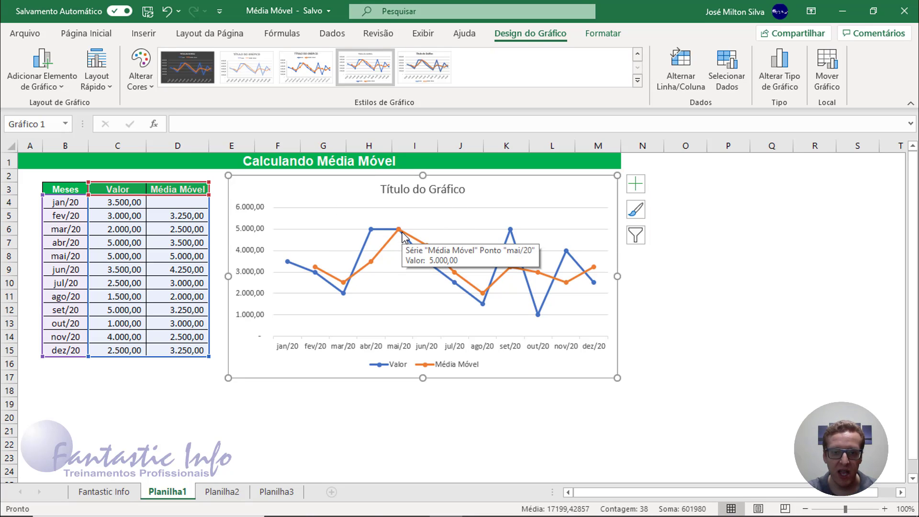
key(ctrl)
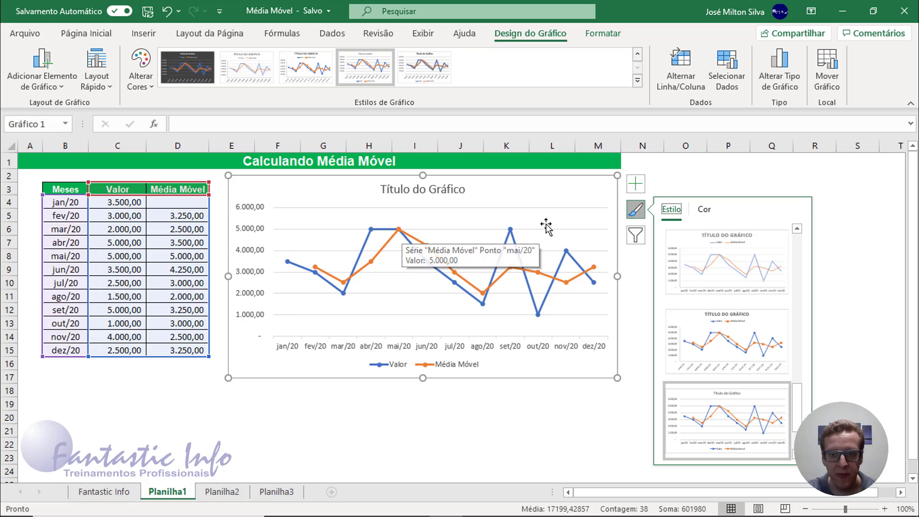
click(635, 210)
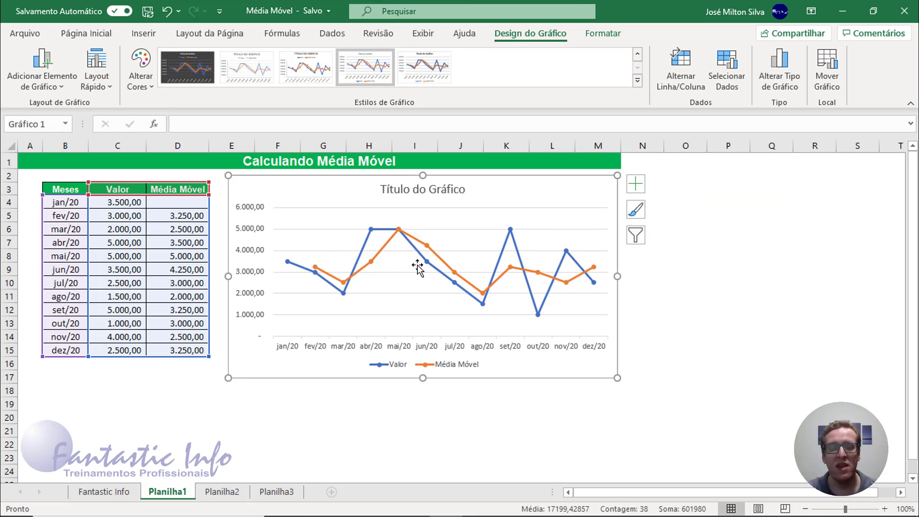
Replace the chart's placeholder title with "Média Móvel dos Valores"
click(429, 194)
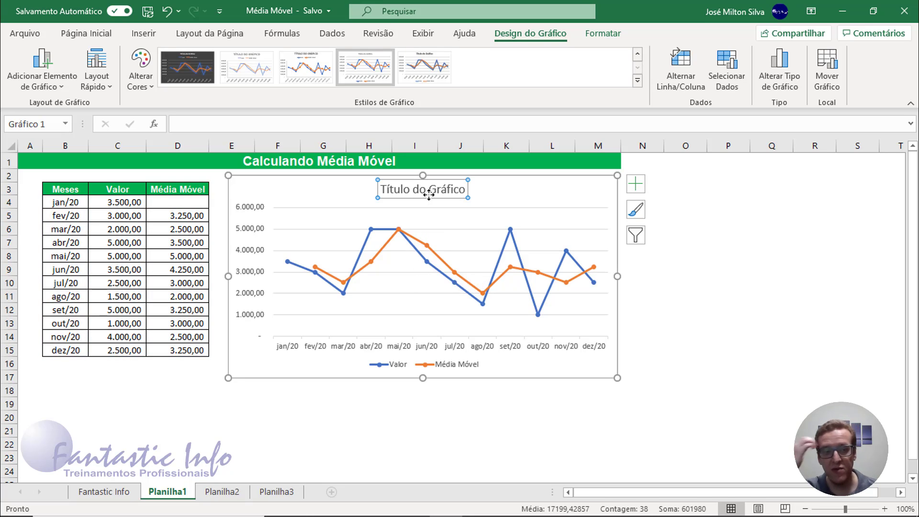
double_click(429, 195)
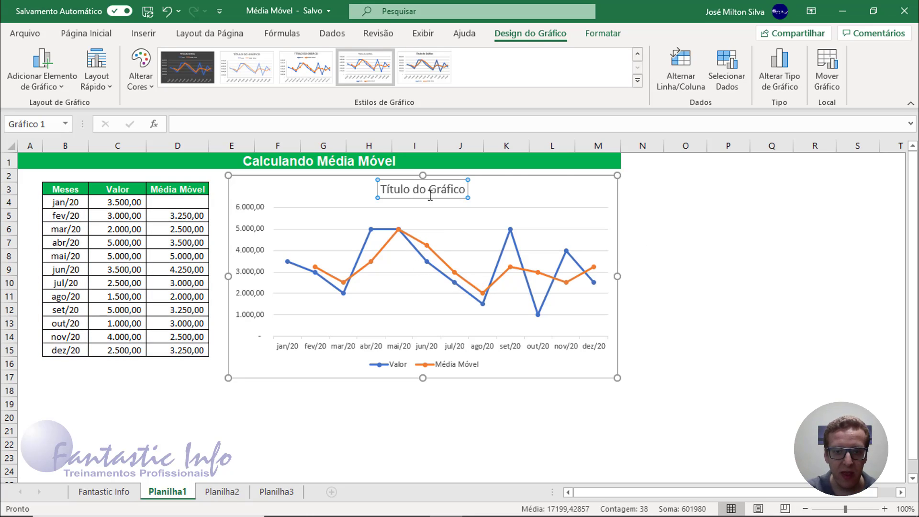
click(410, 191)
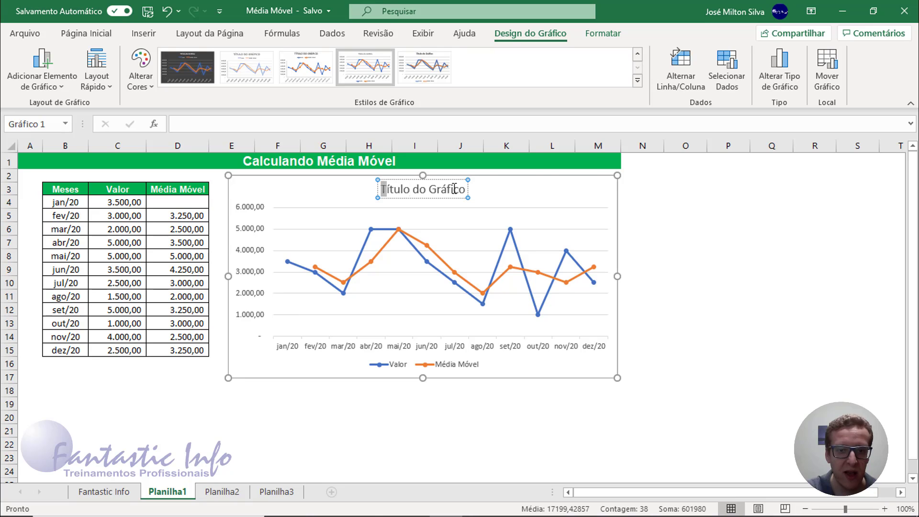
drag(386, 189, 467, 190)
text(mÉ)
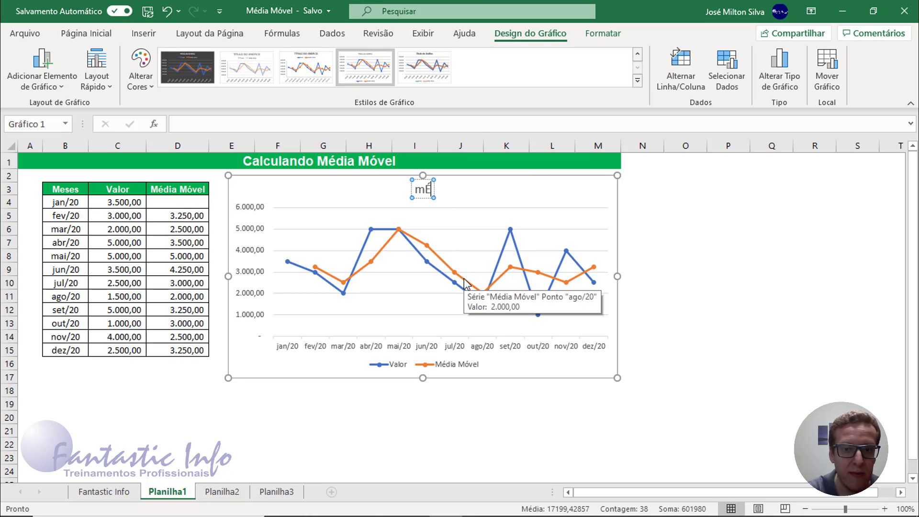
key(BackSpace)
key(BackSpace)
text(M)
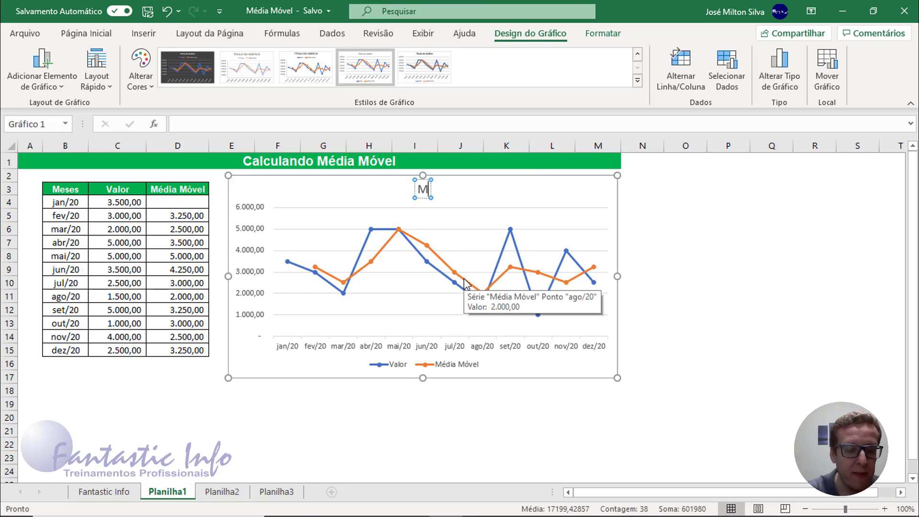
text(édia Móv)
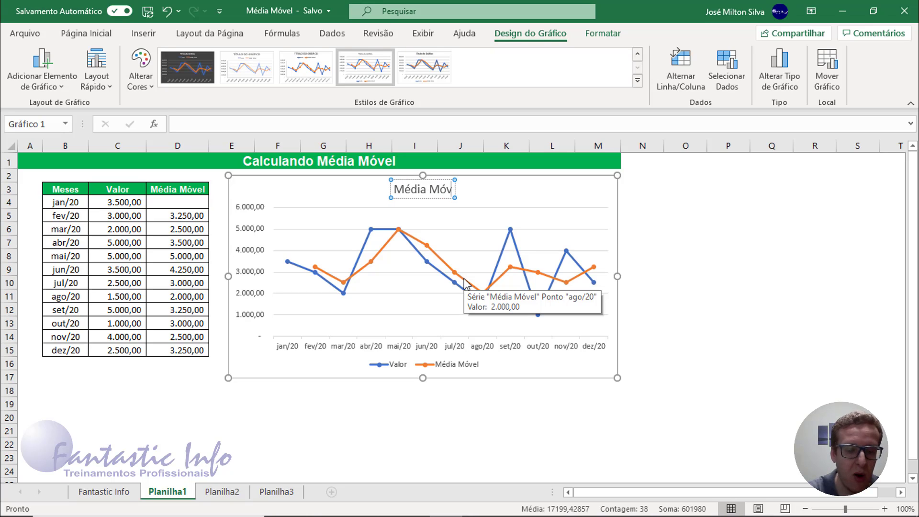
text(el de Valores)
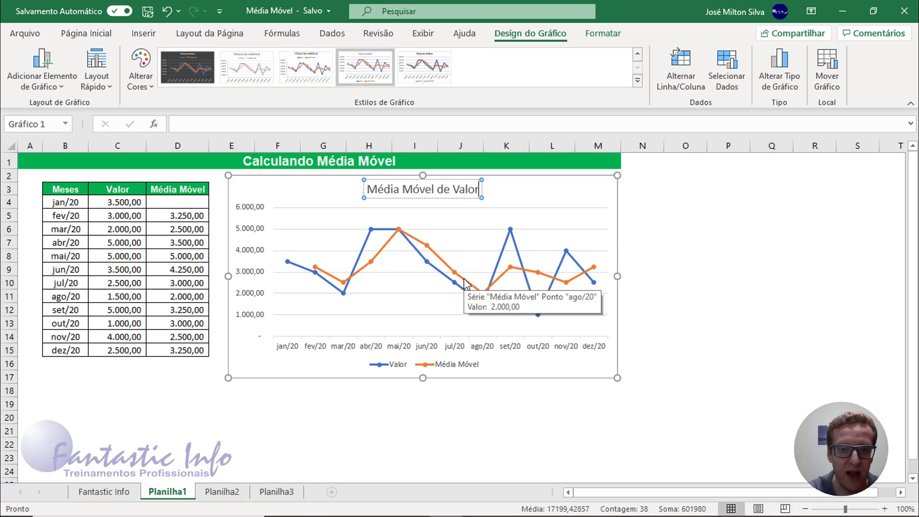
key(BackSpace)
key(BackSpace)
key(BackSpace)
key(BackSpace)
key(BackSpace)
key(BackSpace)
key(BackSpace)
key(BackSpace)
key(BackSpace)
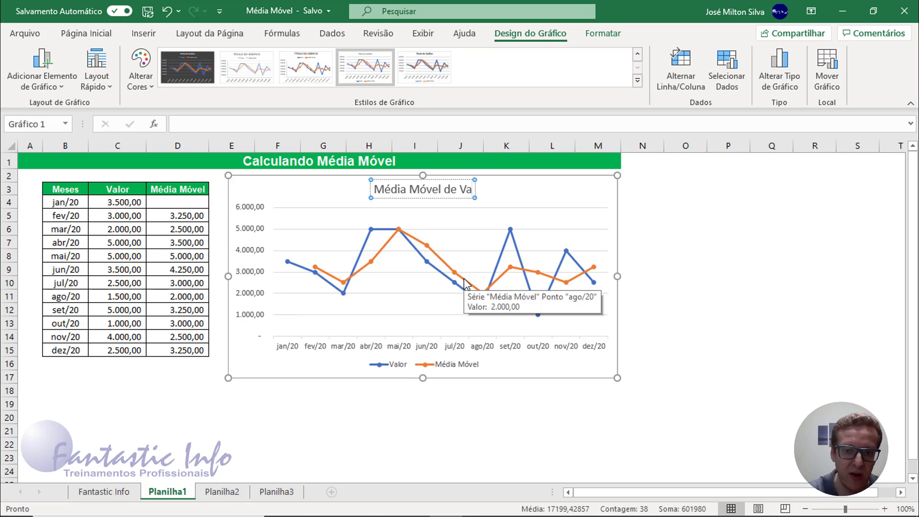
text(os Valores)
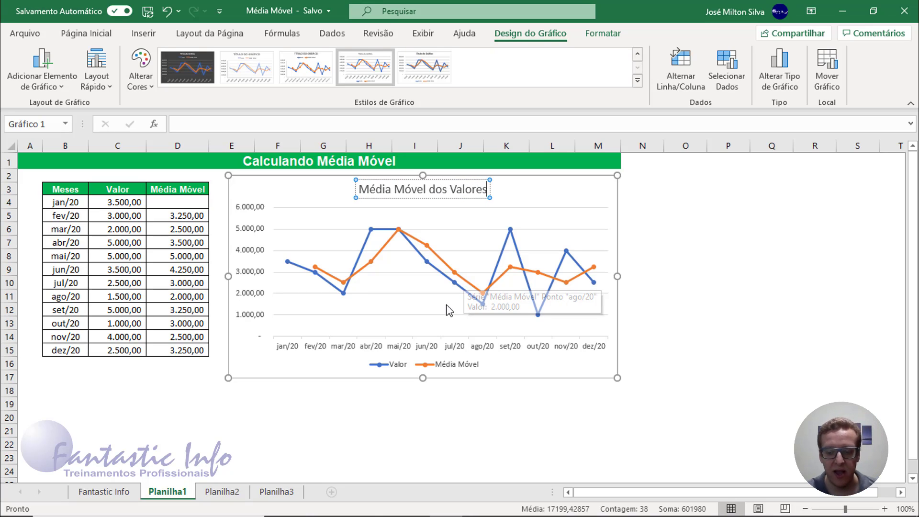
click(589, 183)
Change the dash type of the chart's Média Móvel series line to dashed and close the series formatting options
click(487, 287)
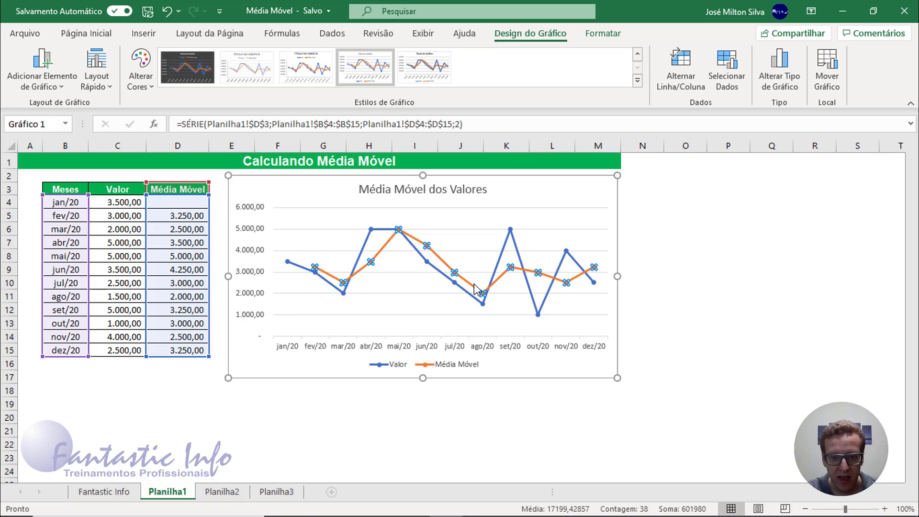
double_click(477, 290)
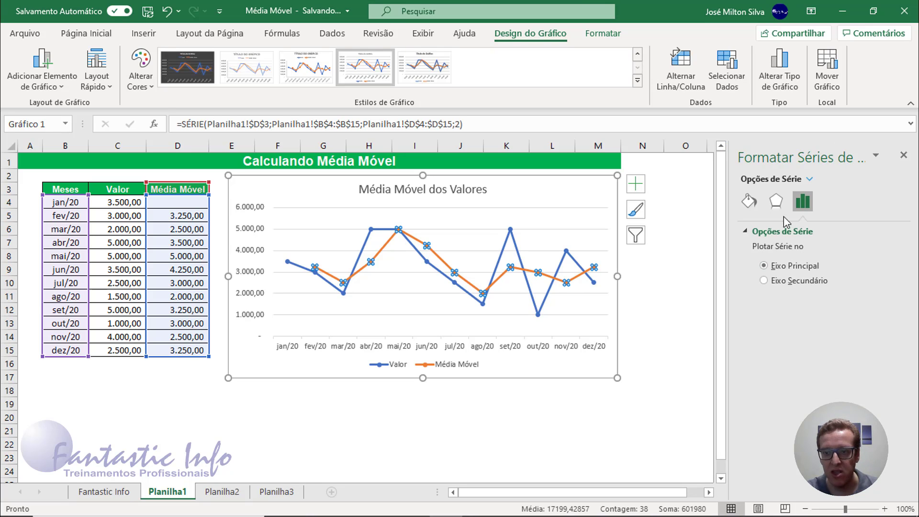
key(ctrl)
key(ctrl)
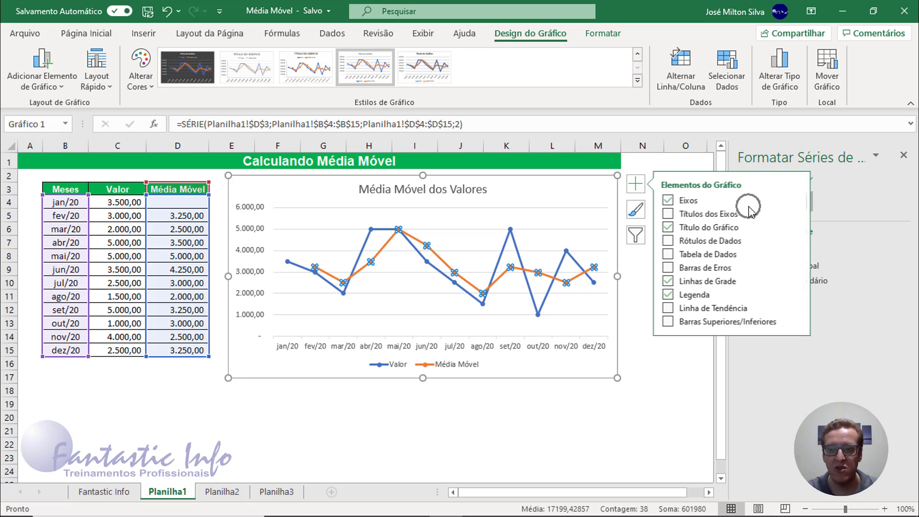
key(ctrl)
click(636, 210)
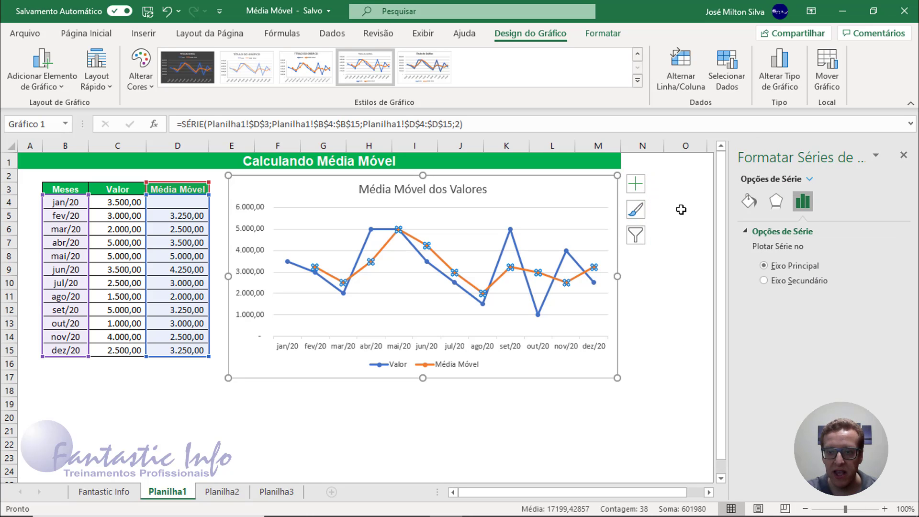
click(749, 201)
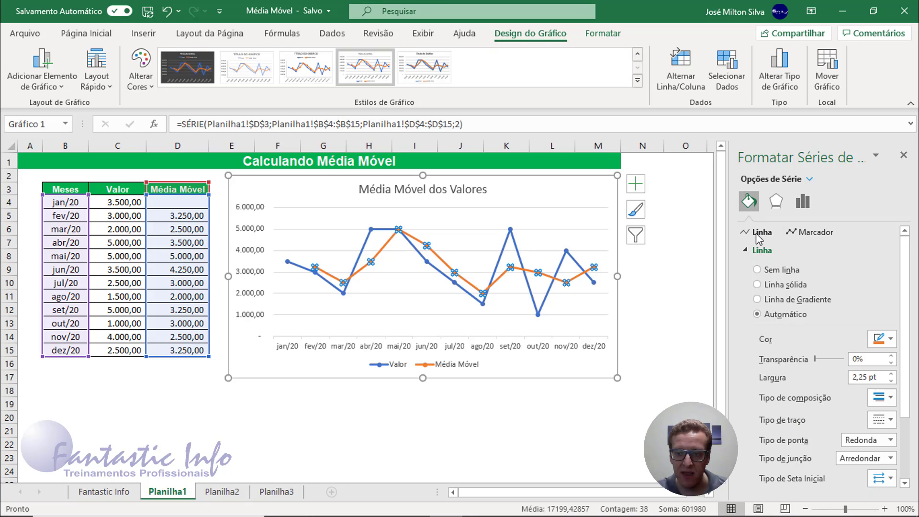
click(890, 424)
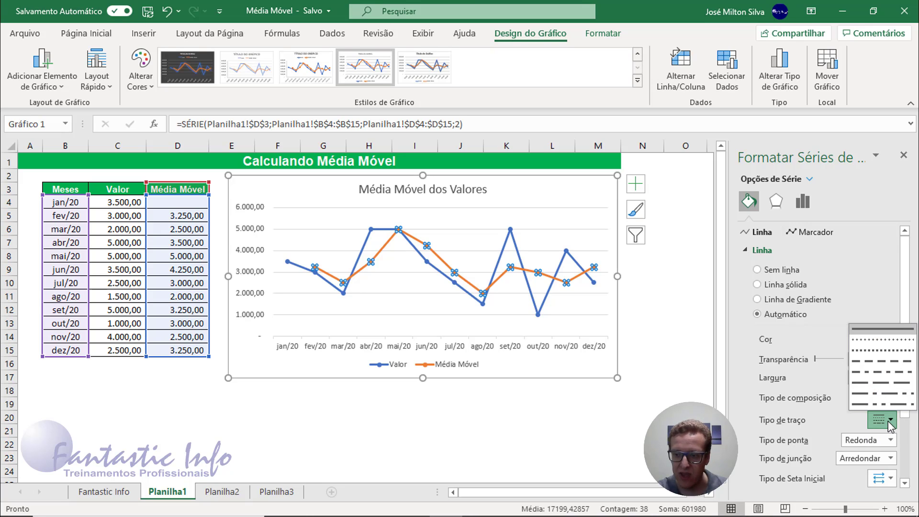
click(869, 363)
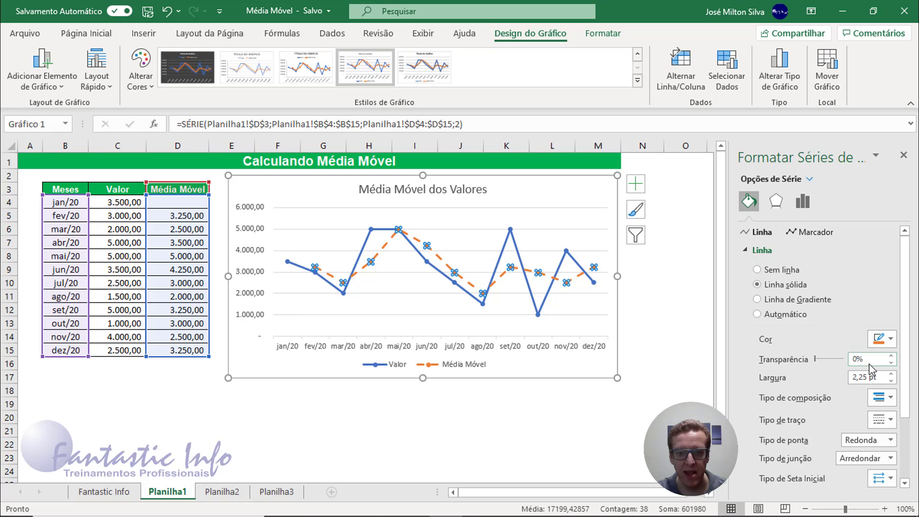
click(530, 182)
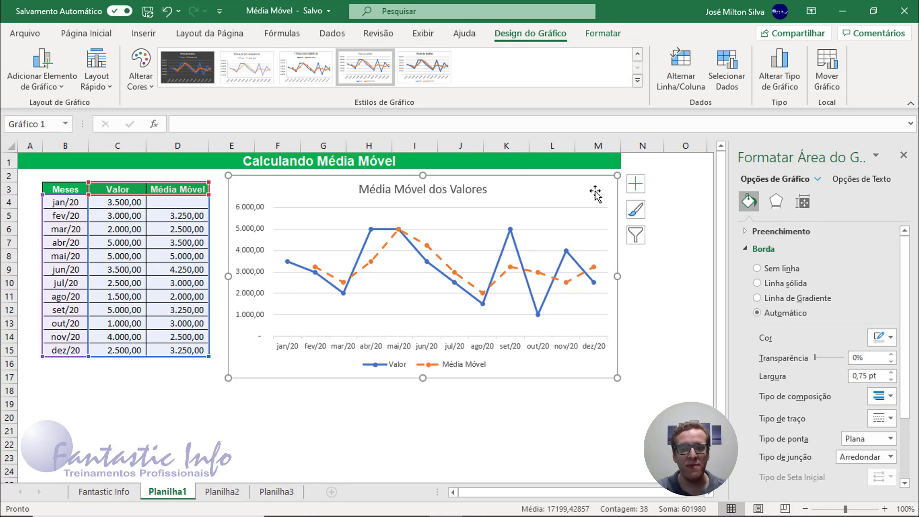
click(904, 154)
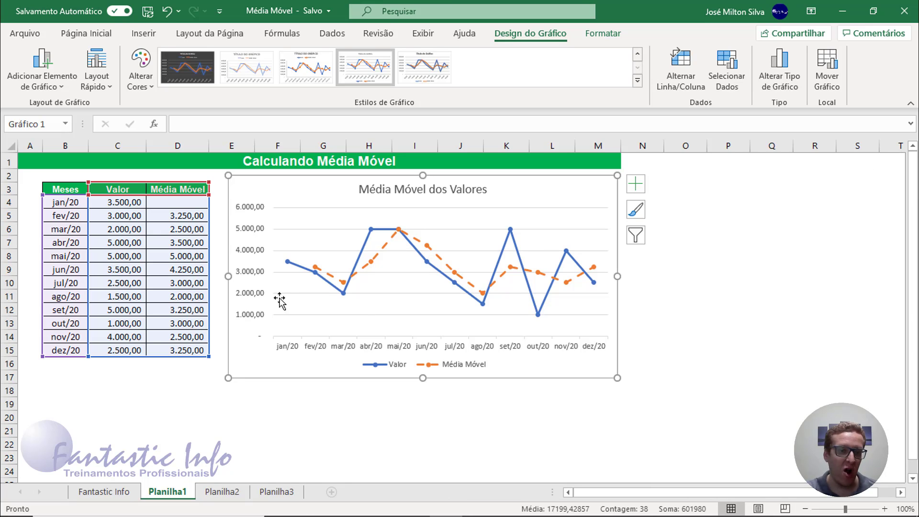
Review the jan/20 value in C4 and the moving-average formula in D5
click(124, 202)
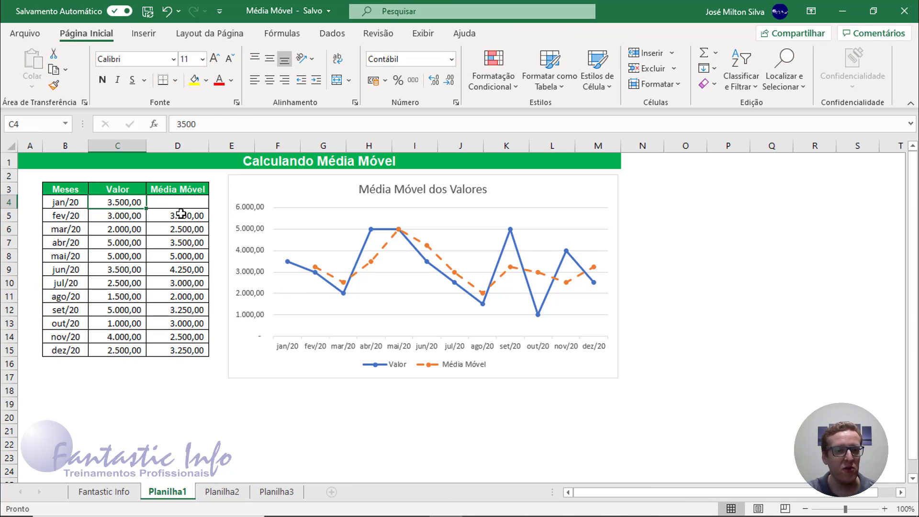
click(181, 216)
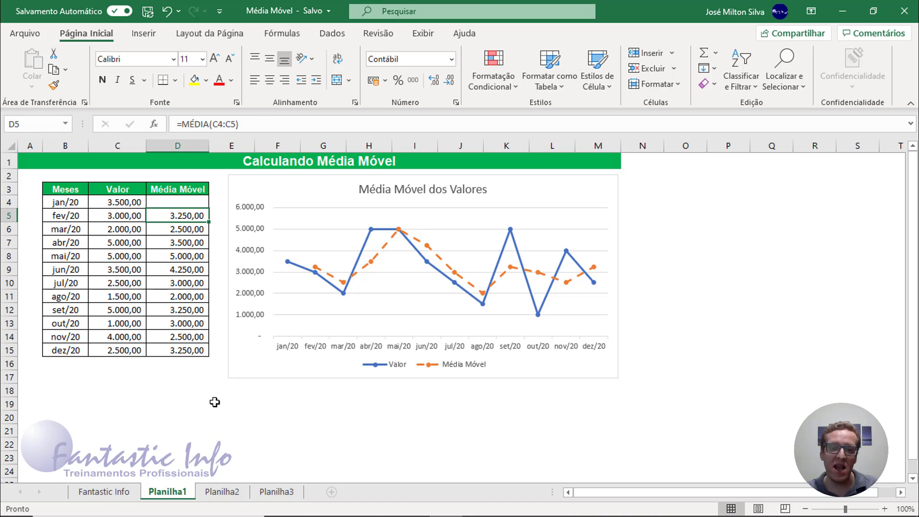
On Planilha2, insert a 2D clustered column chart from the Meses and Valor table in B3:C15
click(227, 493)
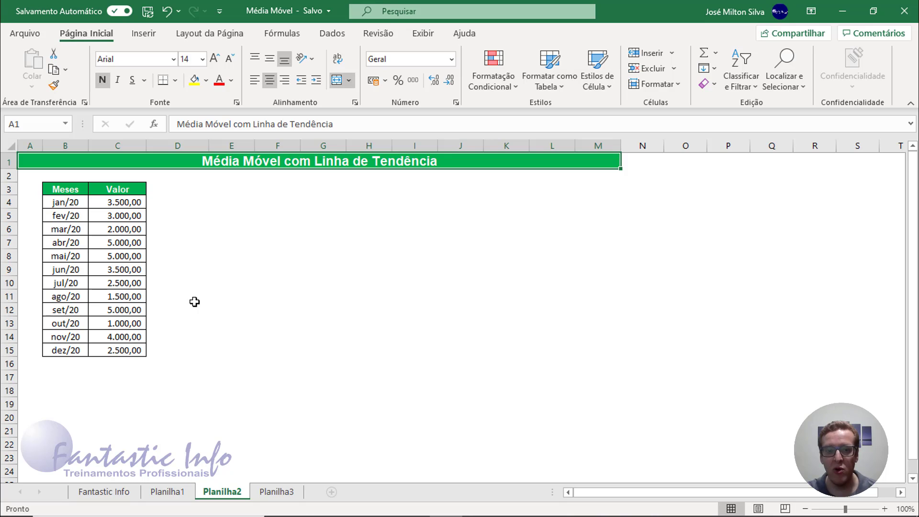
drag(67, 189, 126, 351)
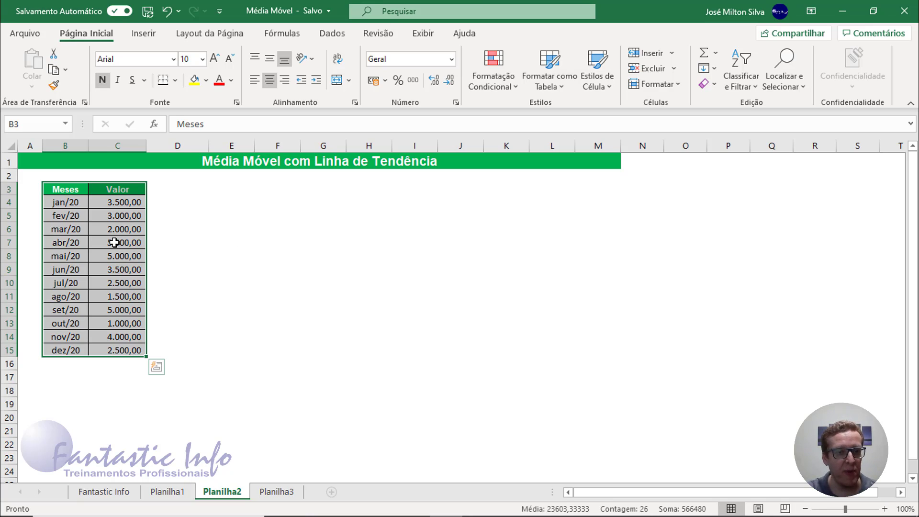
right_click(110, 194)
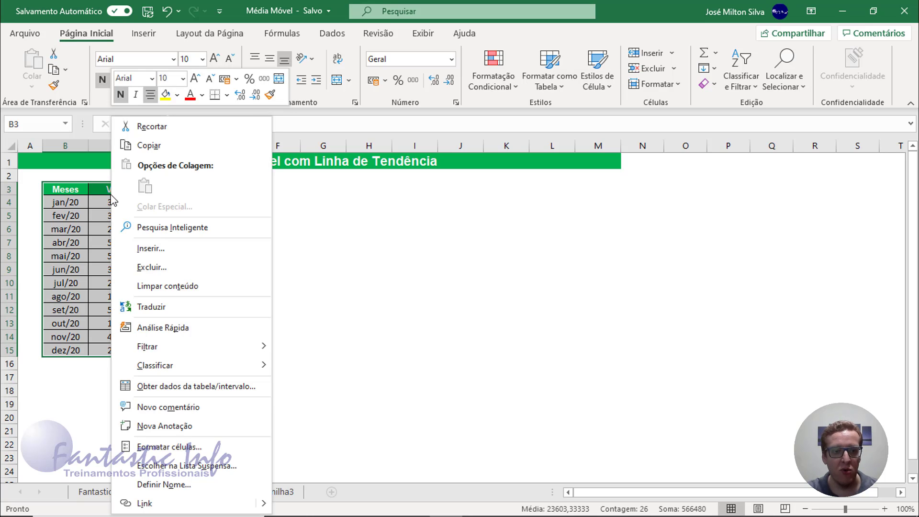
key(Escape)
drag(72, 191, 131, 357)
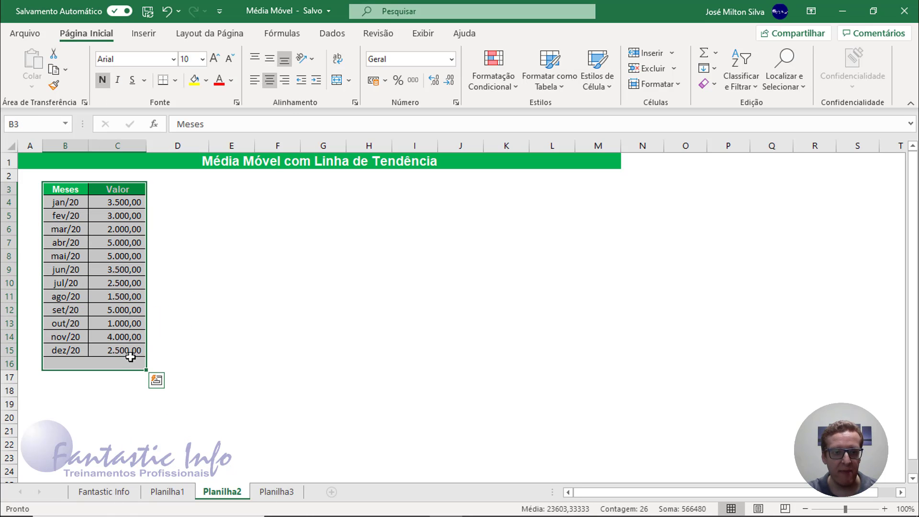
drag(53, 193, 127, 350)
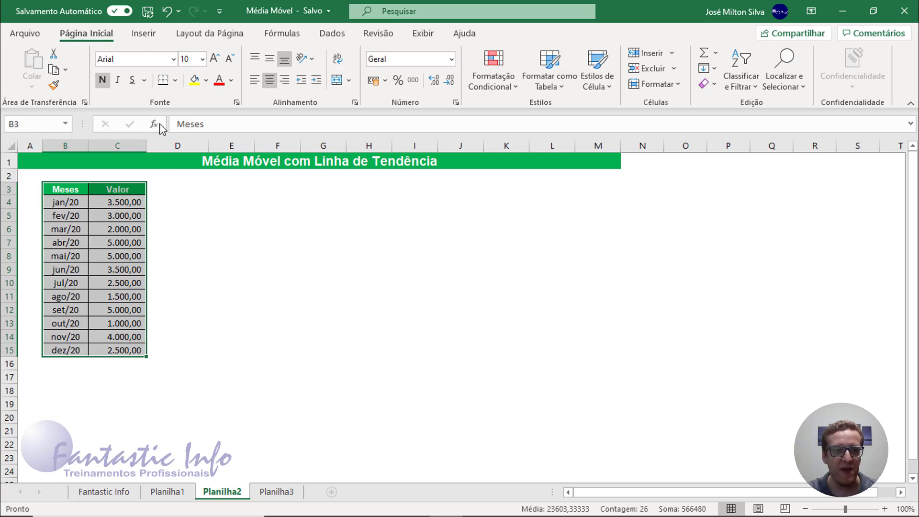
click(145, 34)
key(ctrl+q)
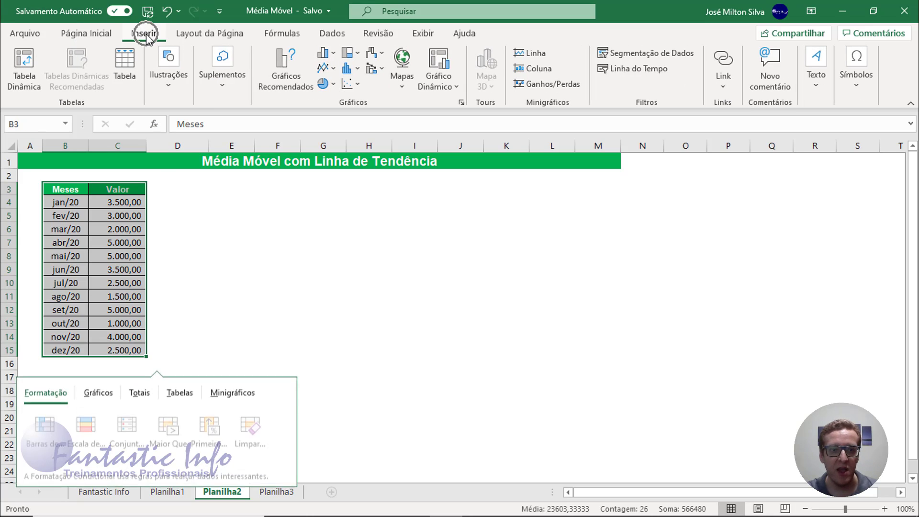
click(337, 57)
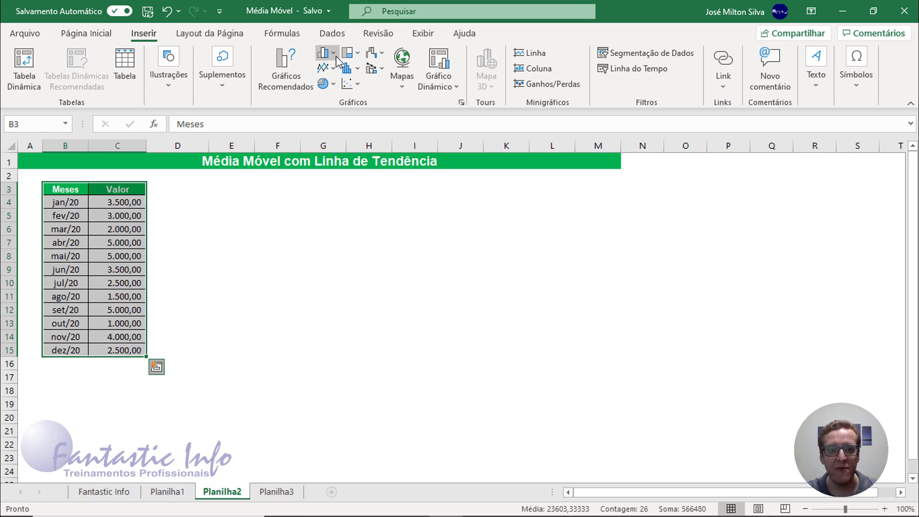
click(337, 58)
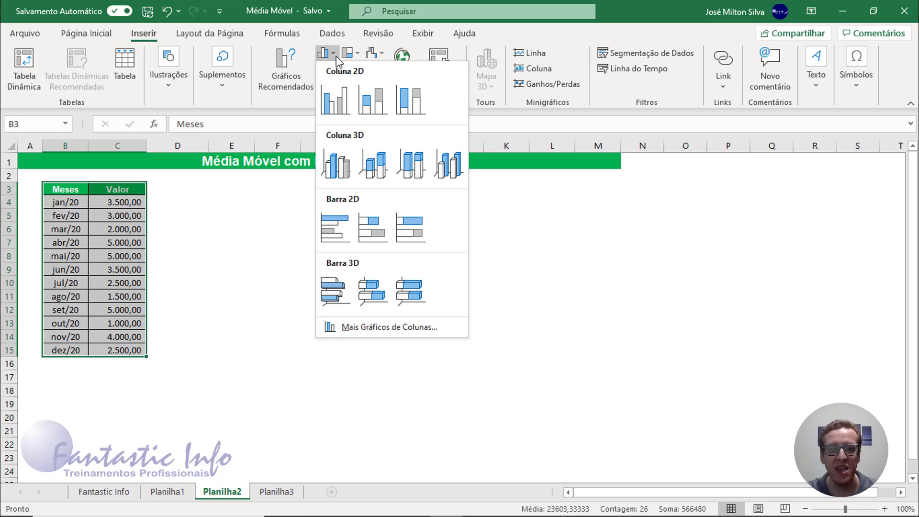
click(335, 99)
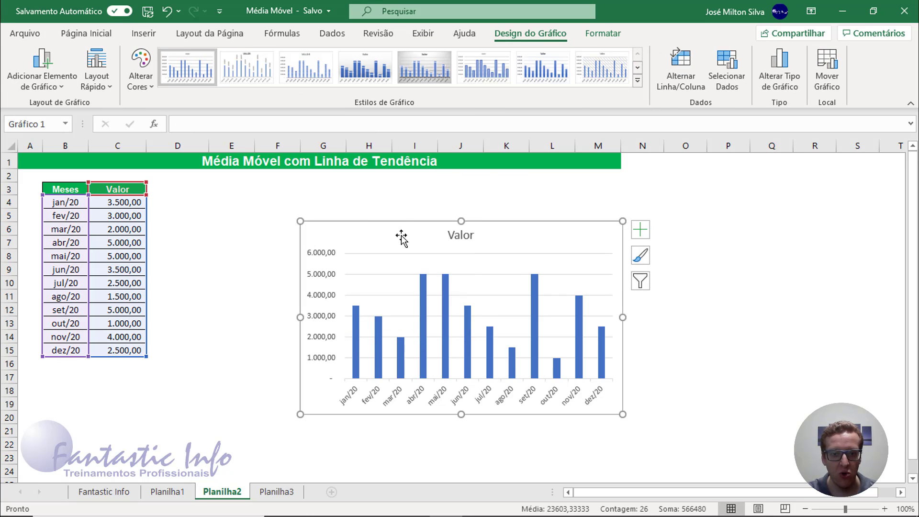
Move the column chart beside the table below the heading and widen it to reach about column M
drag(402, 238, 272, 185)
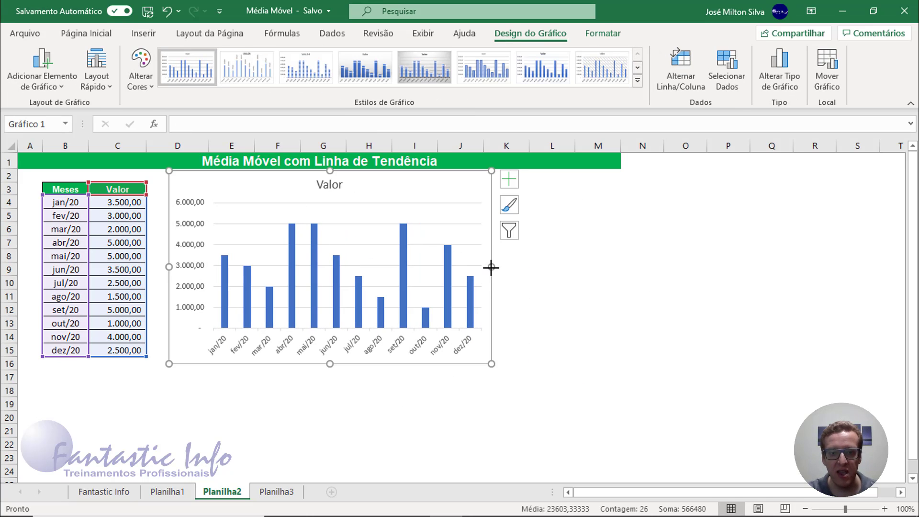
drag(492, 267, 618, 268)
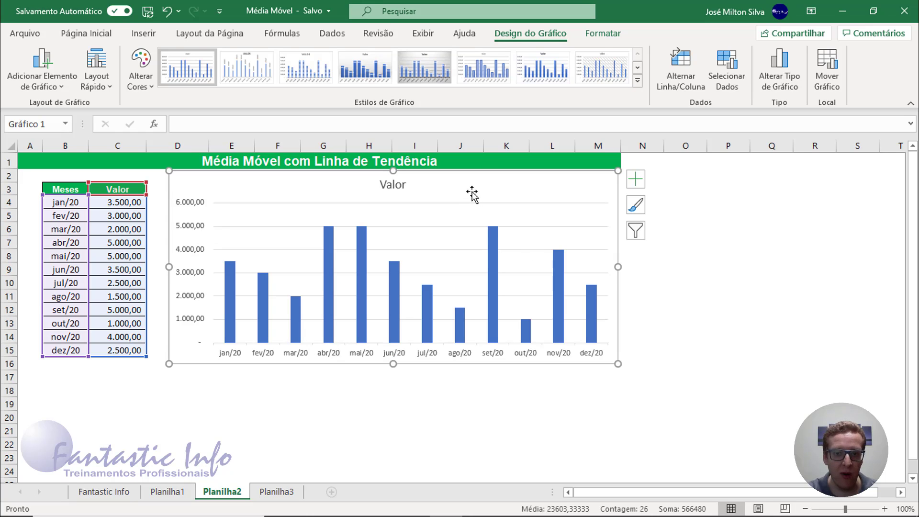
drag(471, 192, 464, 198)
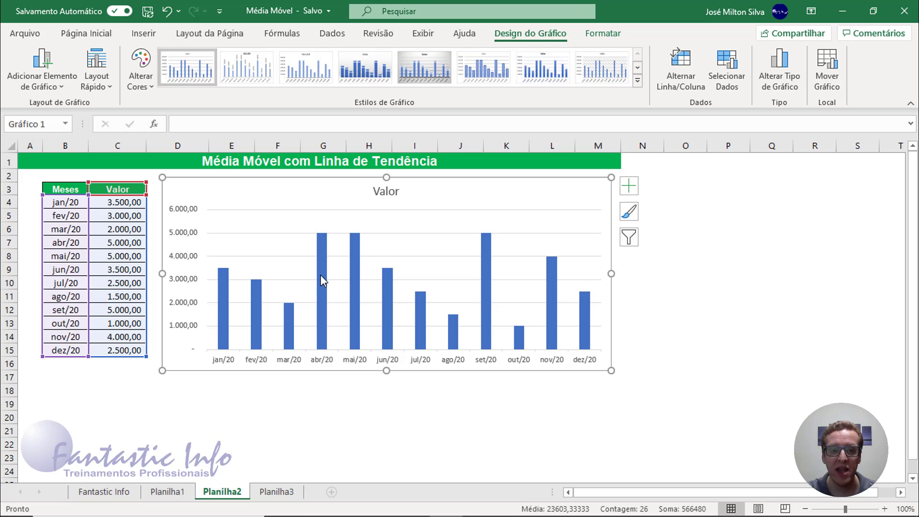
Add a trendline to the Valor series using the Média Móvel type with a period of 2
mouse_move(321, 275)
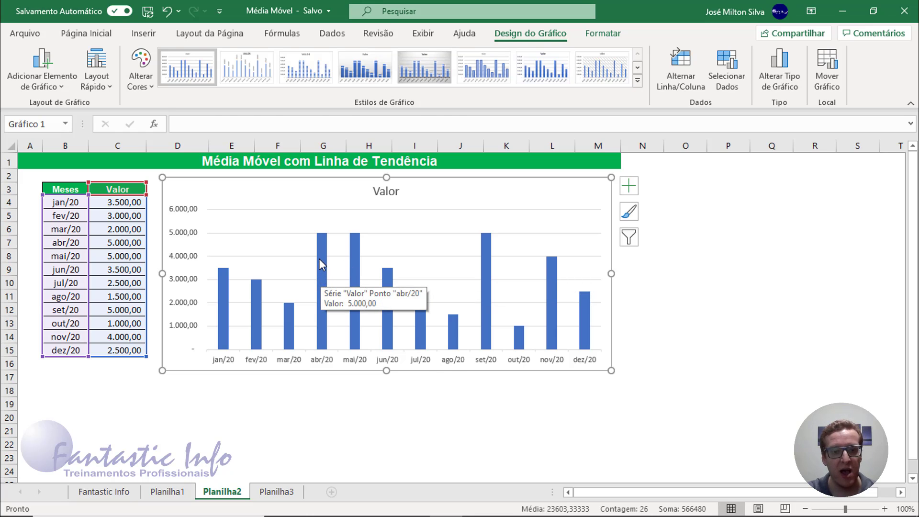
right_click(319, 258)
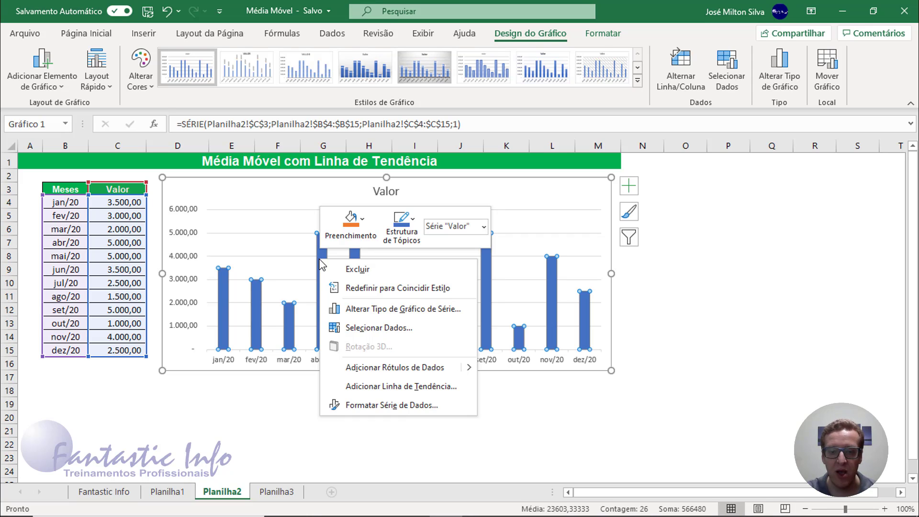
click(395, 386)
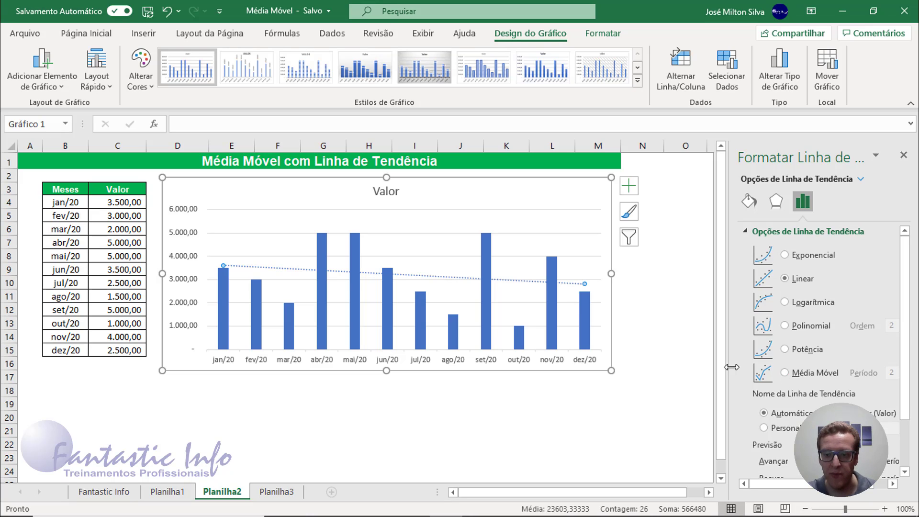
drag(730, 367, 717, 367)
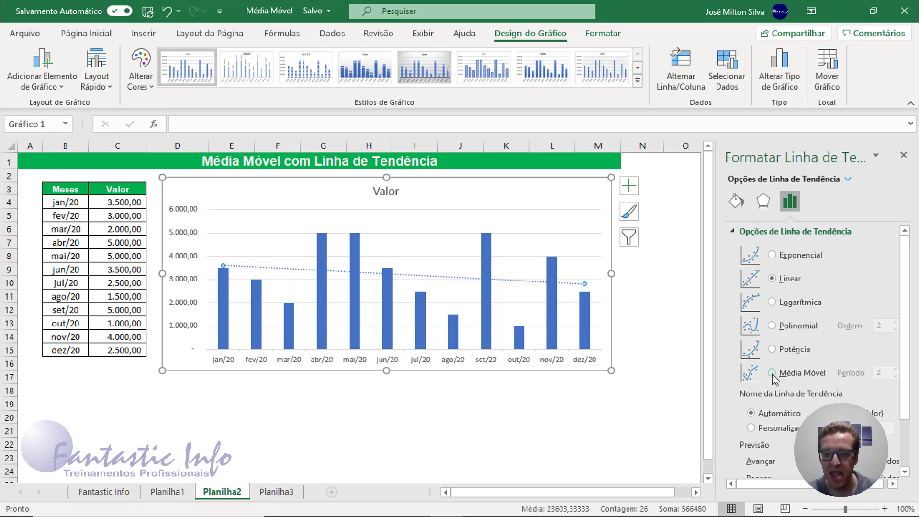
click(772, 374)
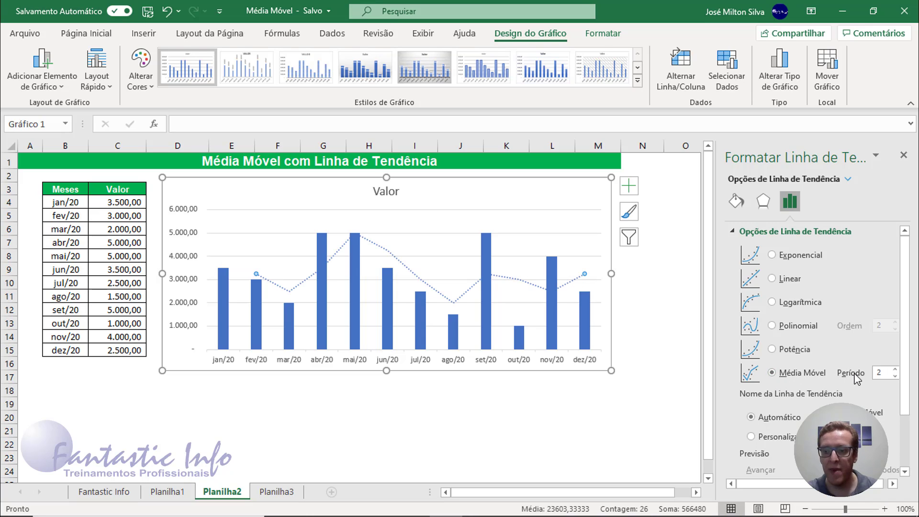
click(884, 373)
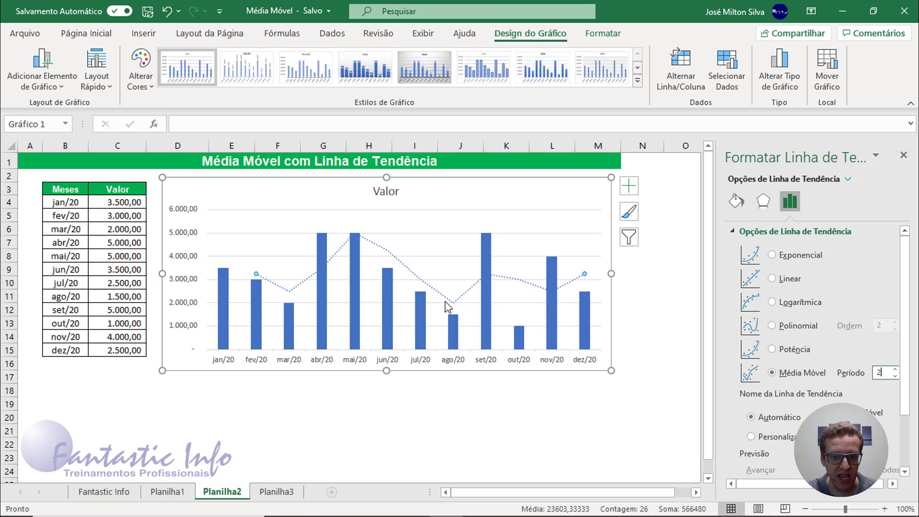
Format the trendline's line with the colour Laranja, Ênfase 2 and a width of 3,75 pt, and deselect the chart
click(736, 204)
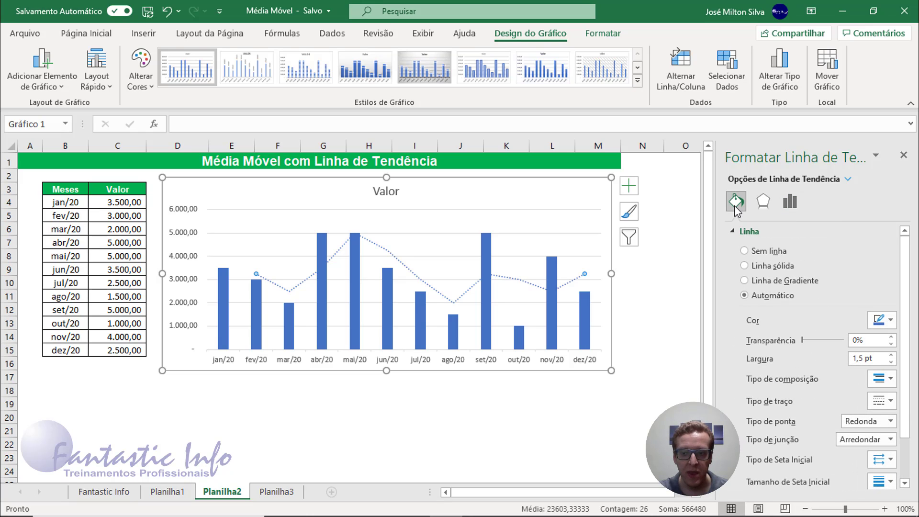
click(891, 321)
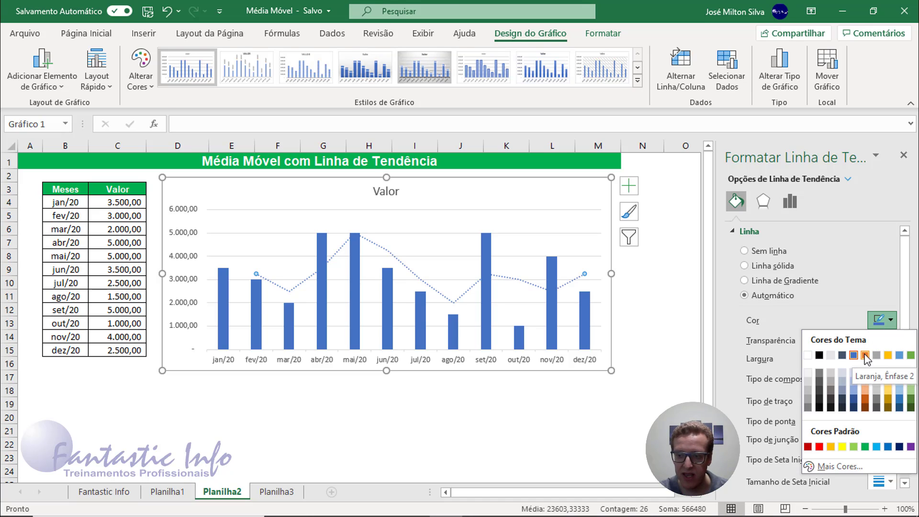
click(866, 355)
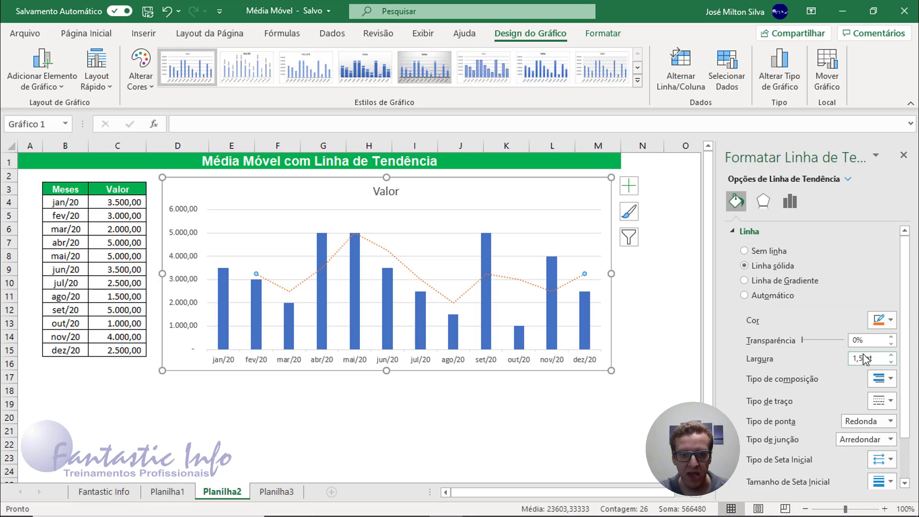
click(891, 356)
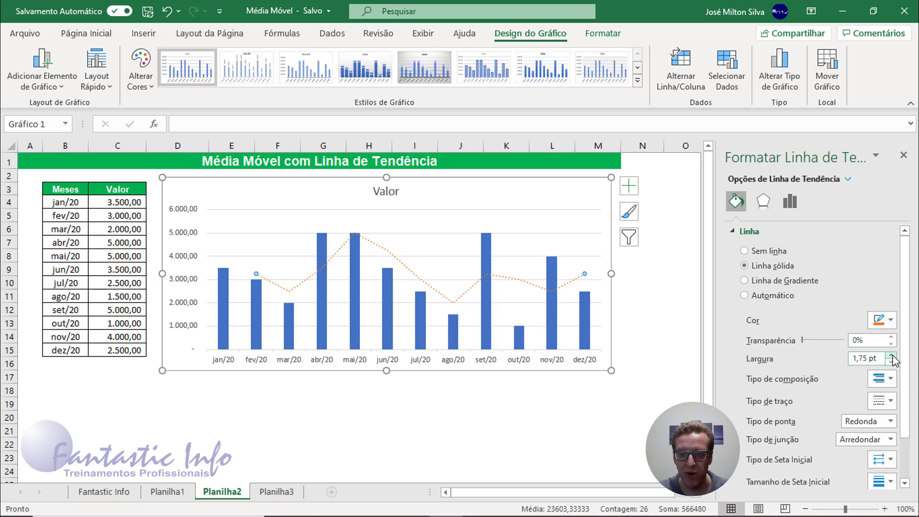
click(892, 356)
click(891, 355)
click(891, 356)
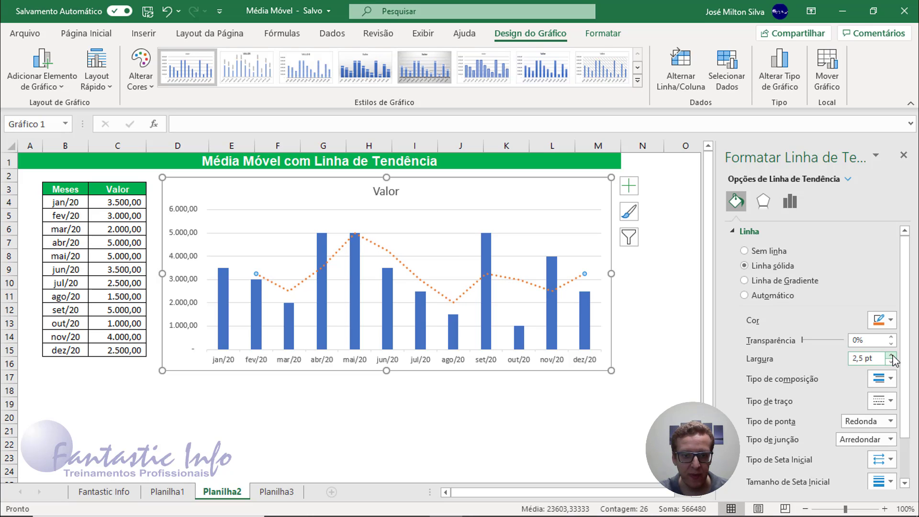
click(892, 355)
click(892, 355)
click(892, 356)
click(892, 356)
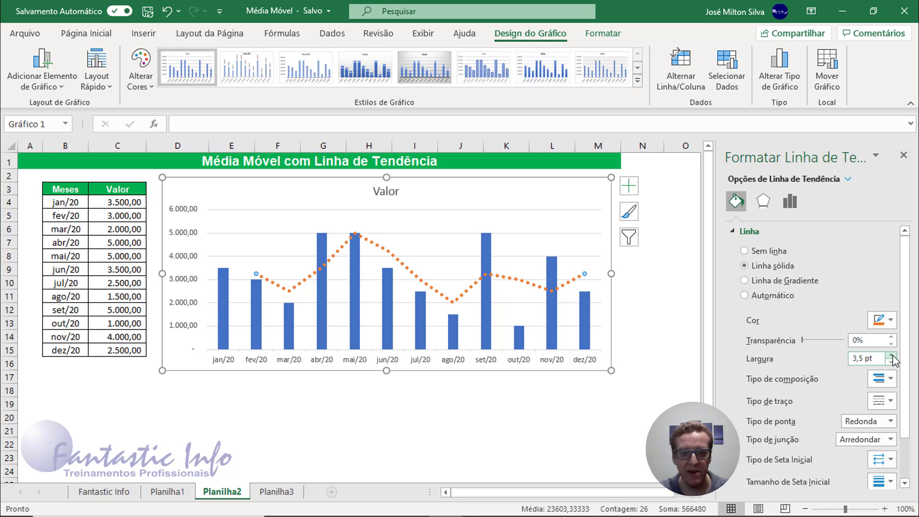
click(892, 355)
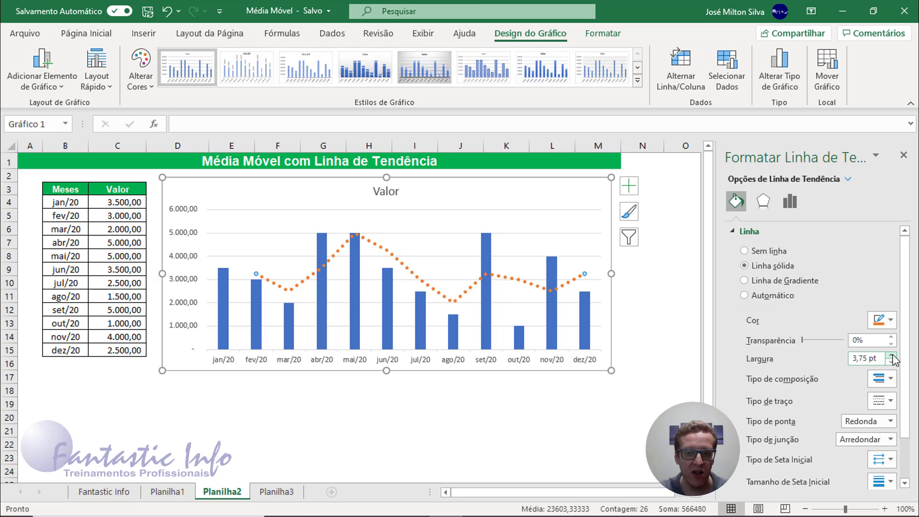
click(488, 179)
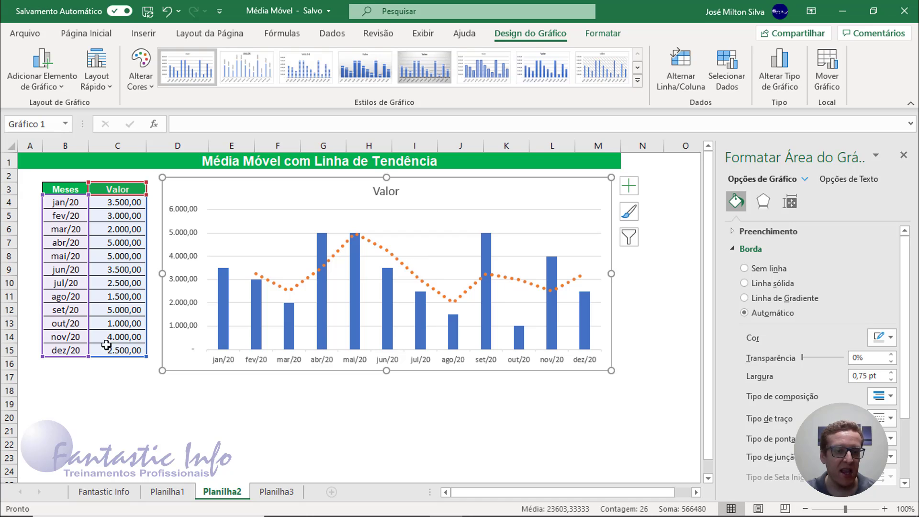
click(74, 188)
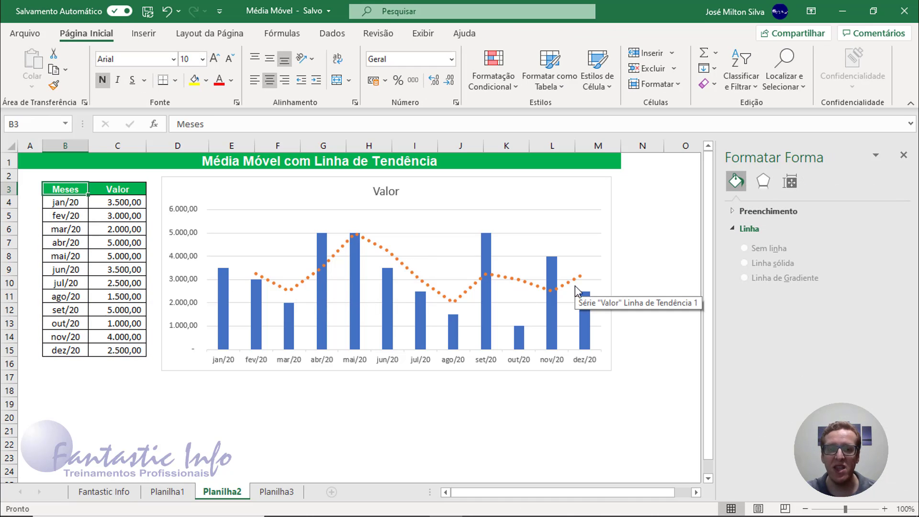
Set the moving-average trendline's period to 3
right_click(358, 296)
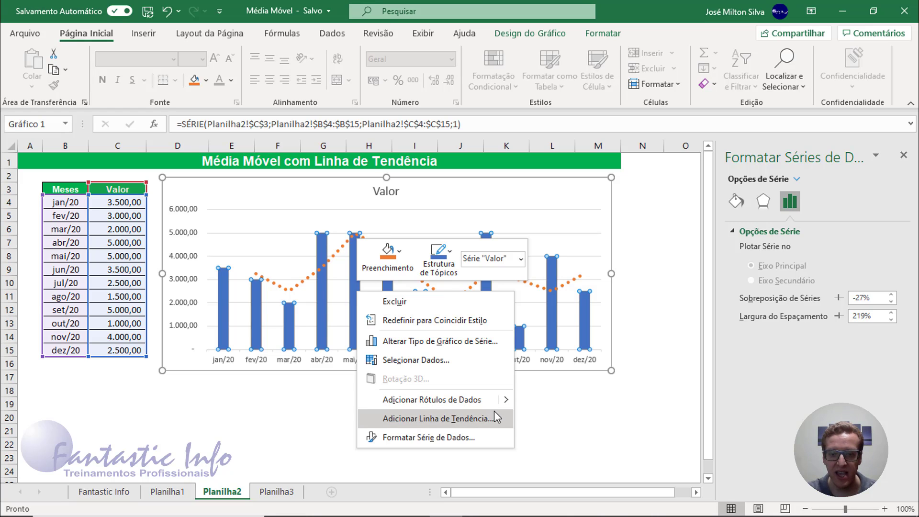
key(Escape)
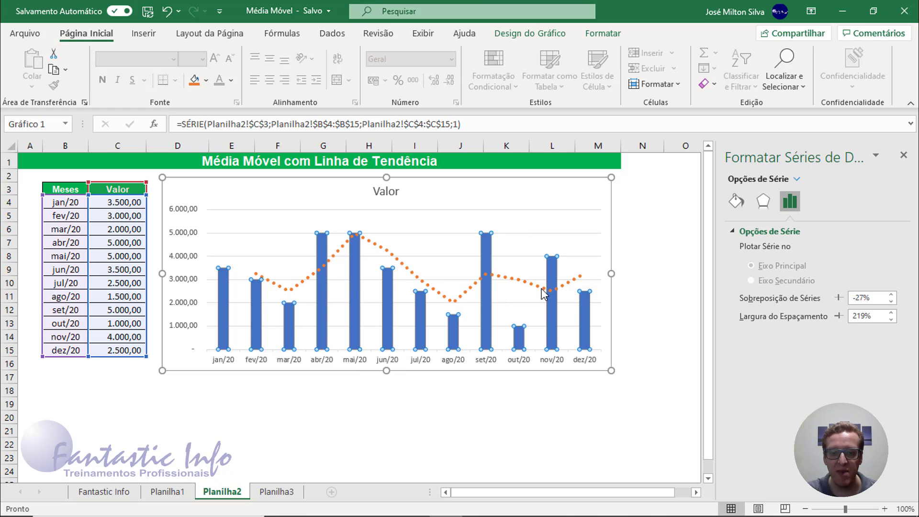
click(381, 252)
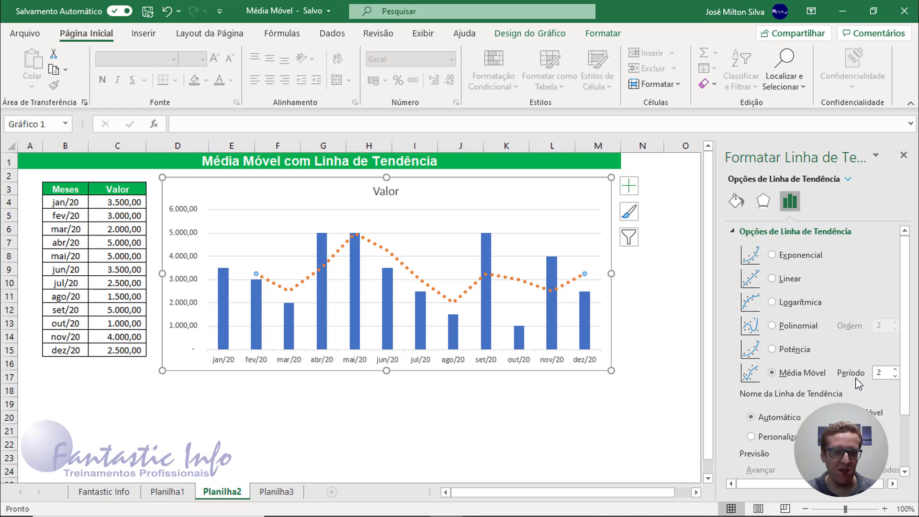
click(881, 372)
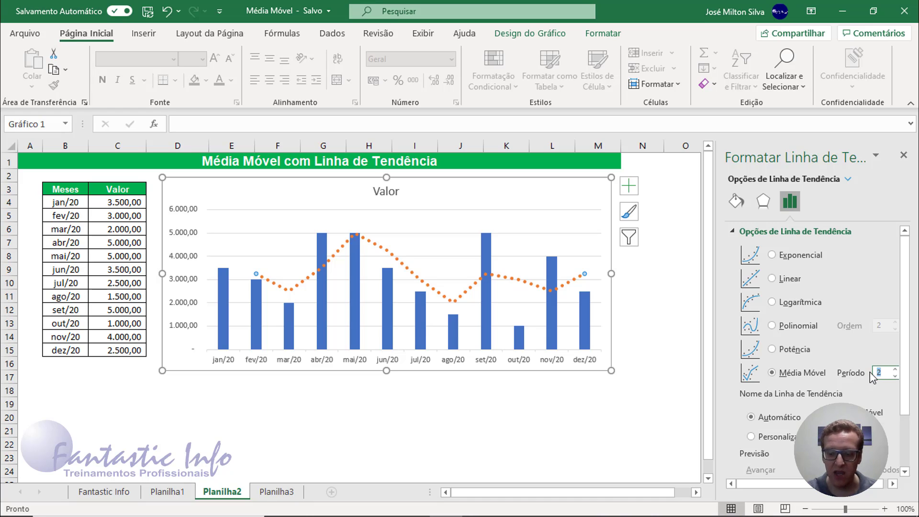
text(3)
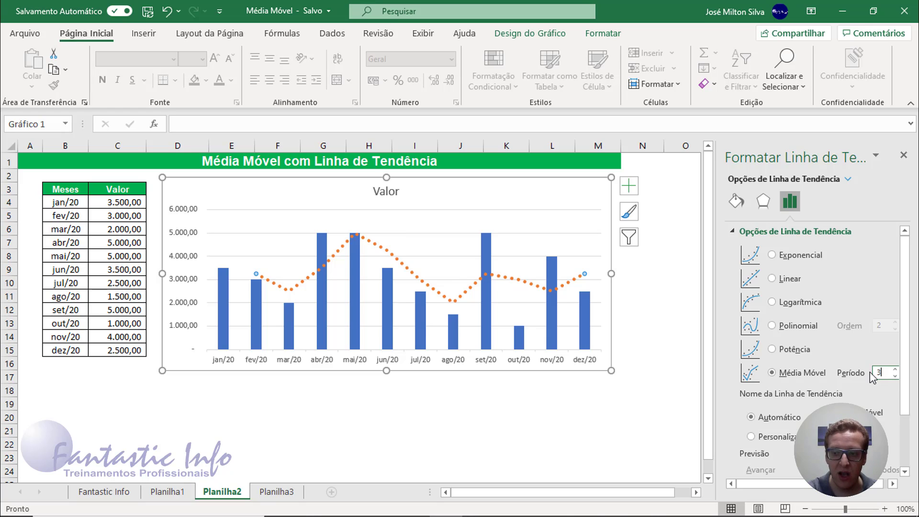
key(Return)
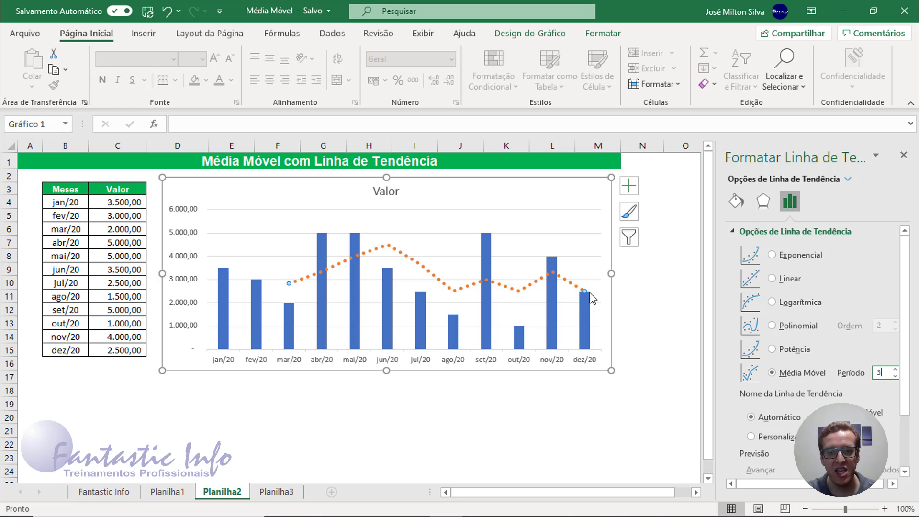
Restore the moving-average trendline's period to 2
drag(886, 375, 881, 376)
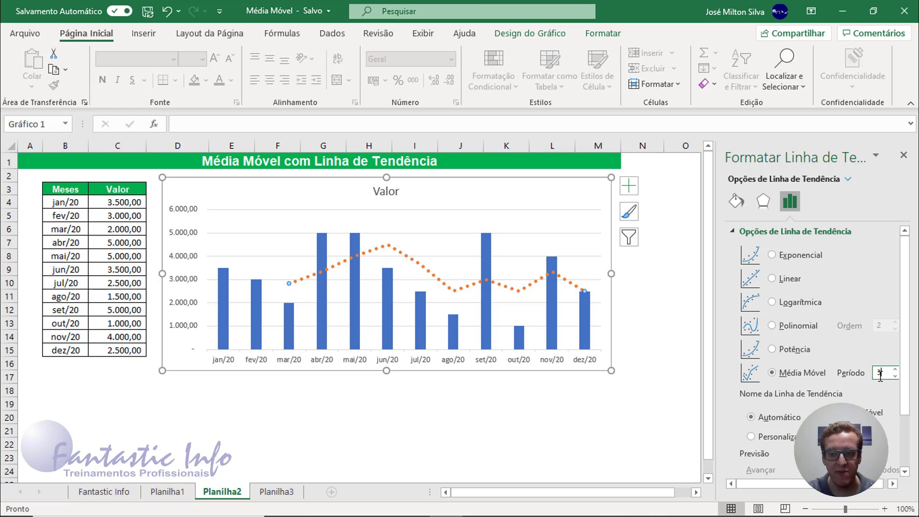
text(2)
key(Return)
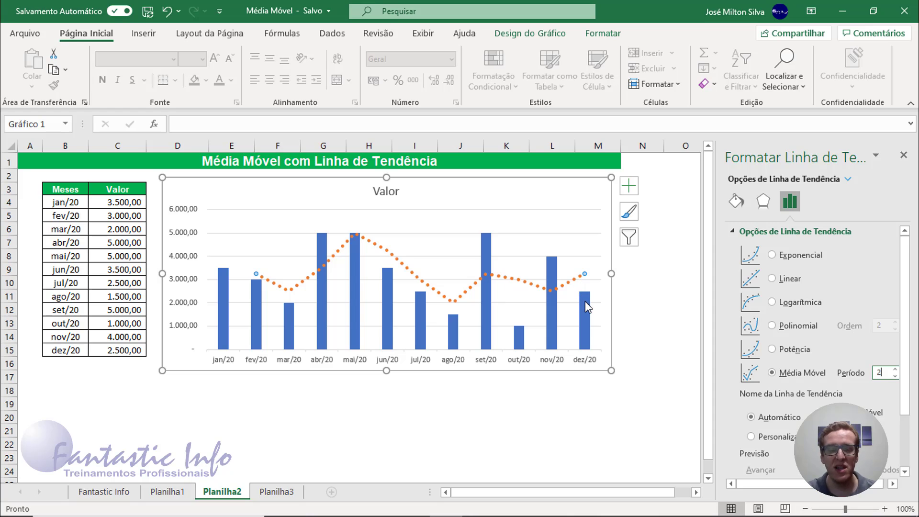
Switch to the Planilha3 sheet and select cell D4, the first empty cell of the Média Móvel column
mouse_move(586, 306)
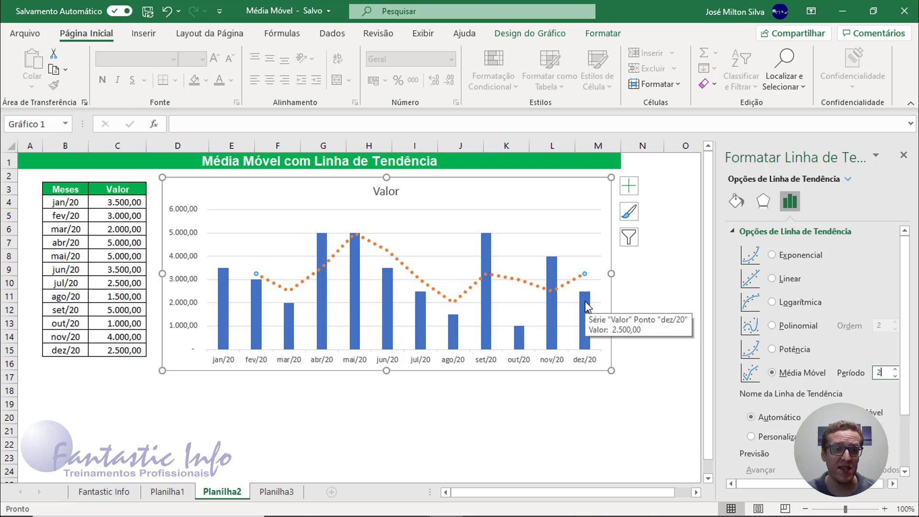
click(97, 216)
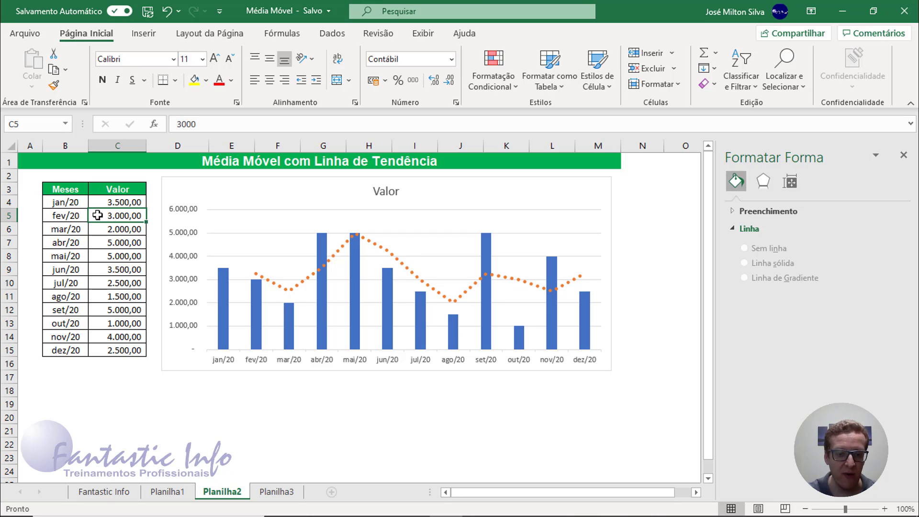
click(289, 494)
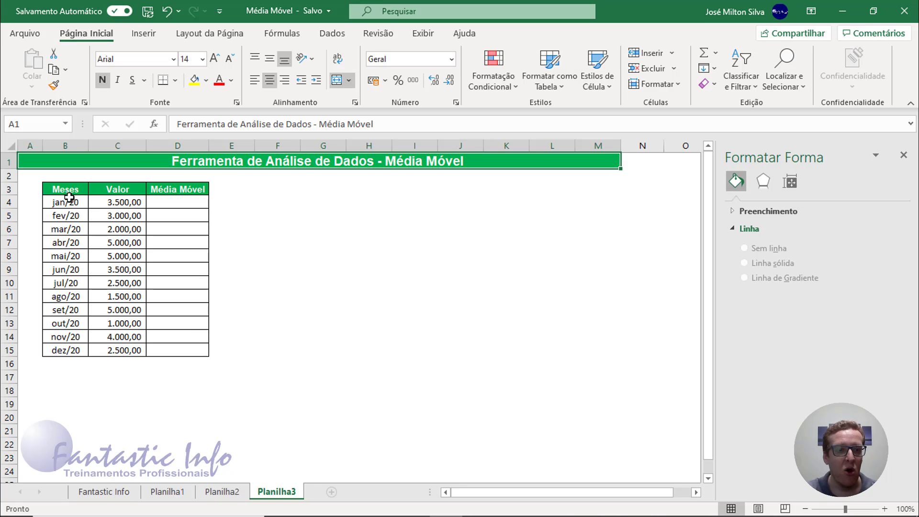
drag(65, 191, 178, 350)
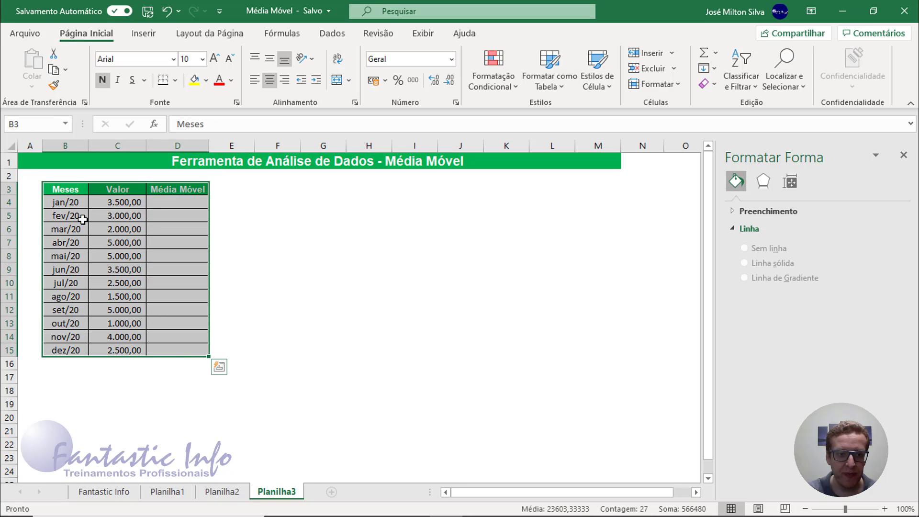
drag(60, 192, 125, 354)
click(181, 204)
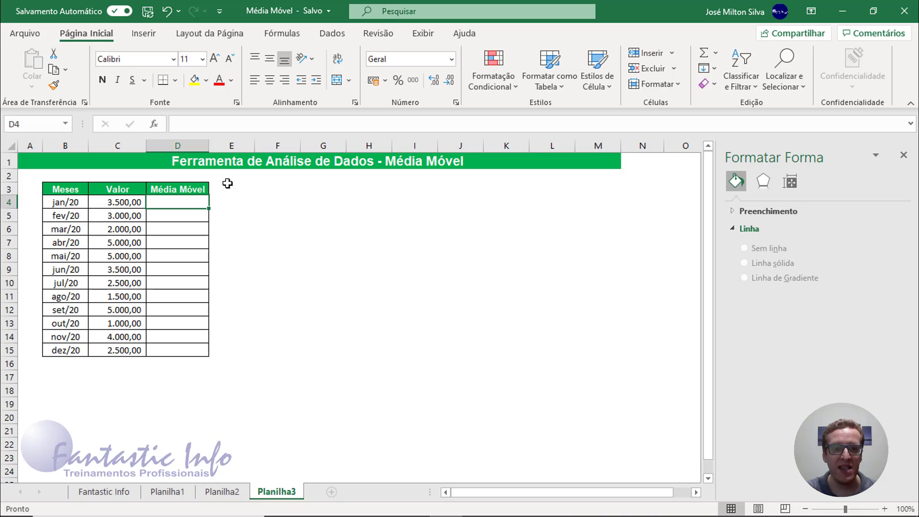
Enable the Ferramentas de Análise add-in among the Excel add-ins
click(337, 42)
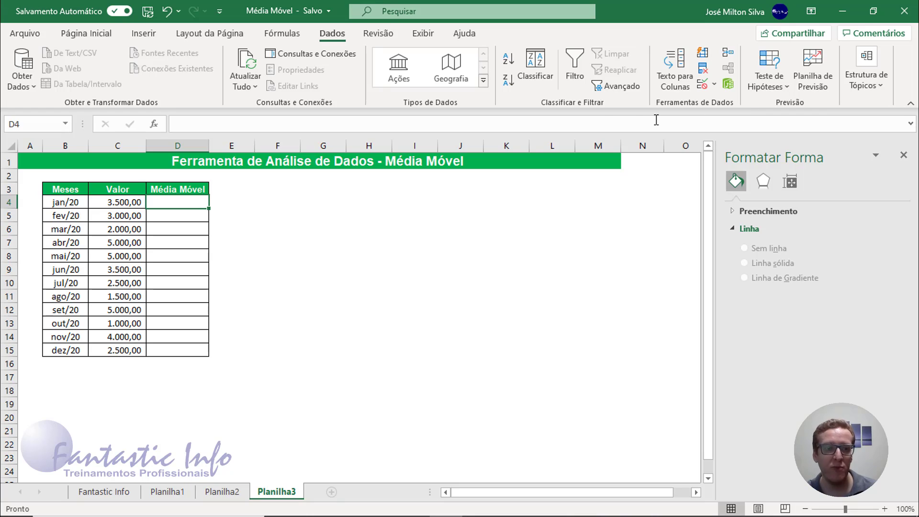
click(30, 35)
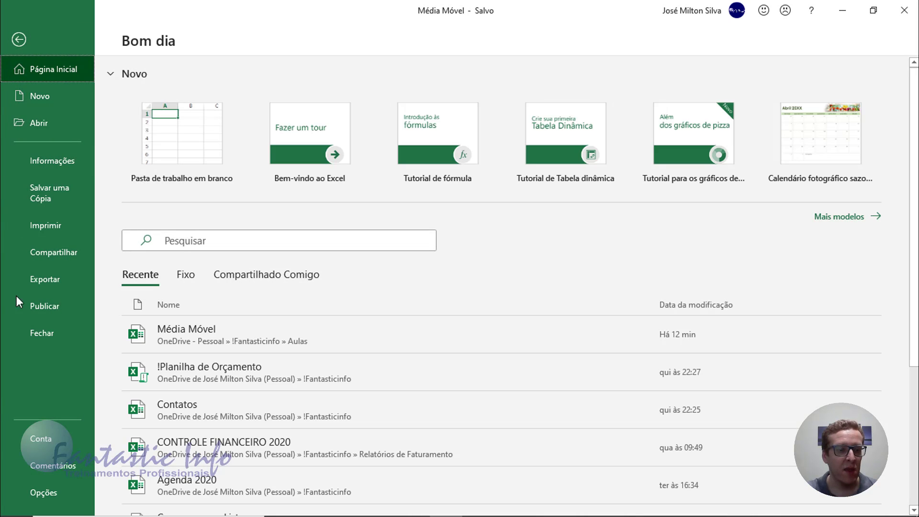
click(53, 496)
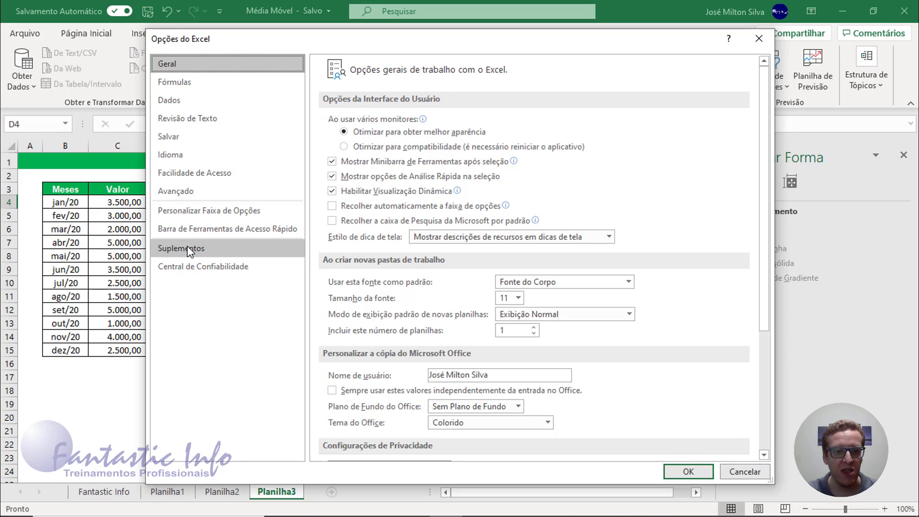
click(188, 249)
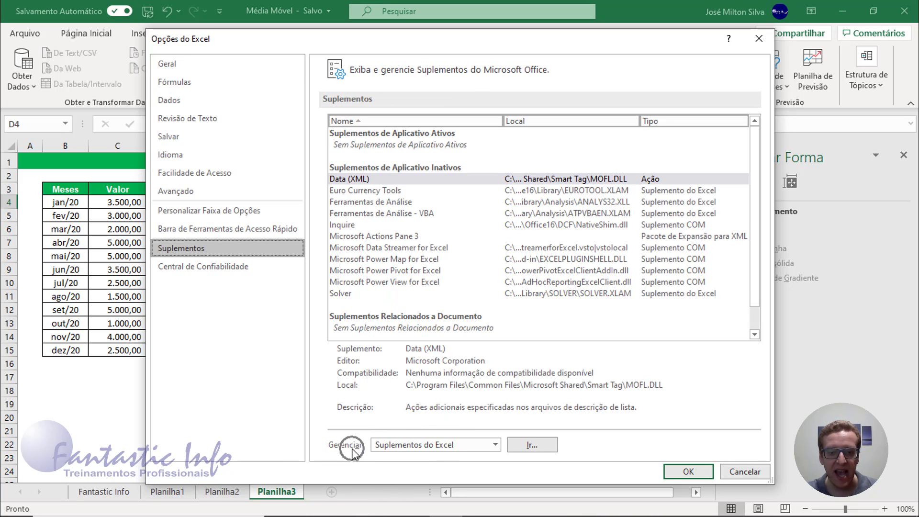
click(427, 454)
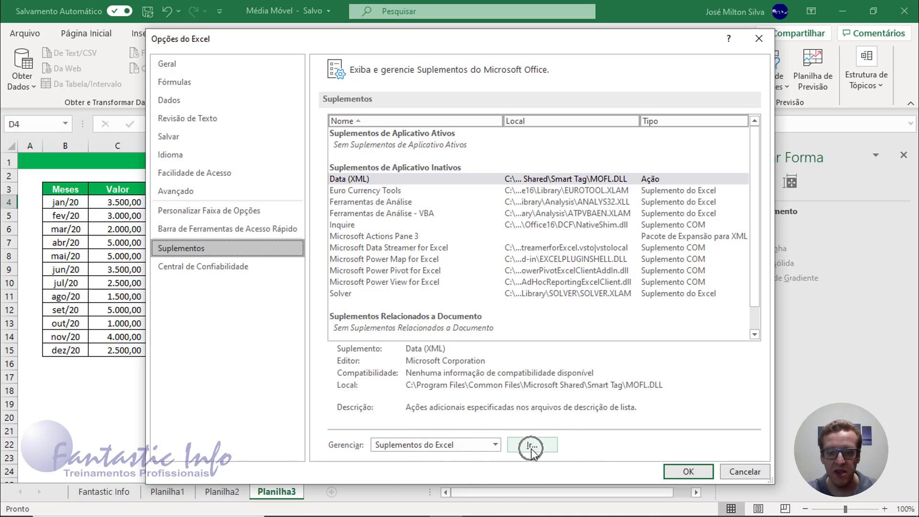
click(532, 445)
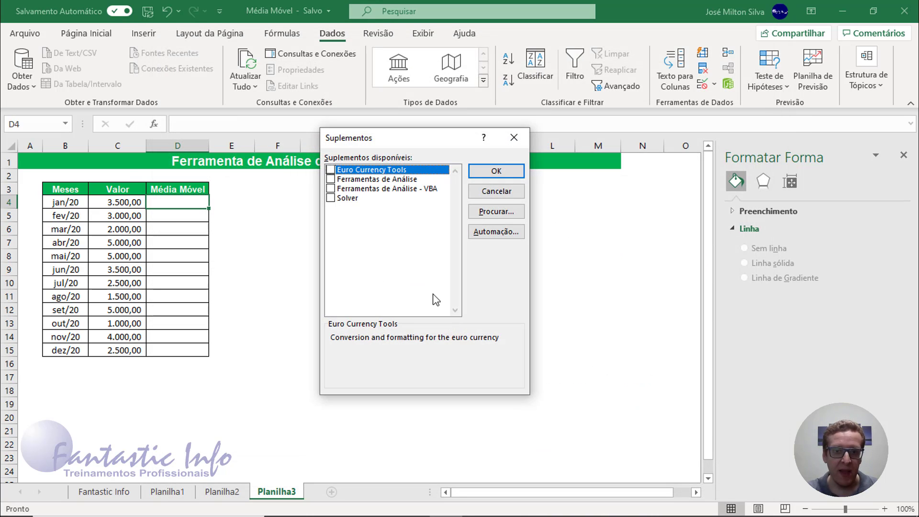
click(331, 179)
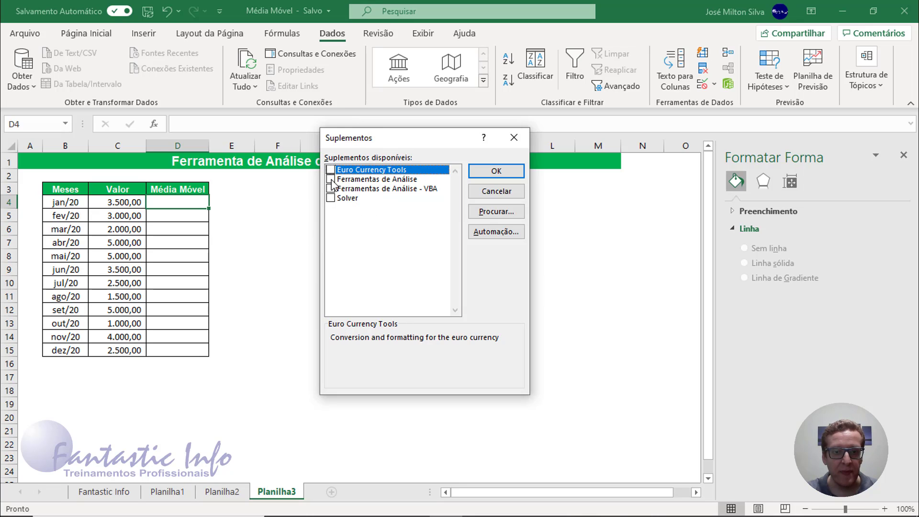
key(ctrl)
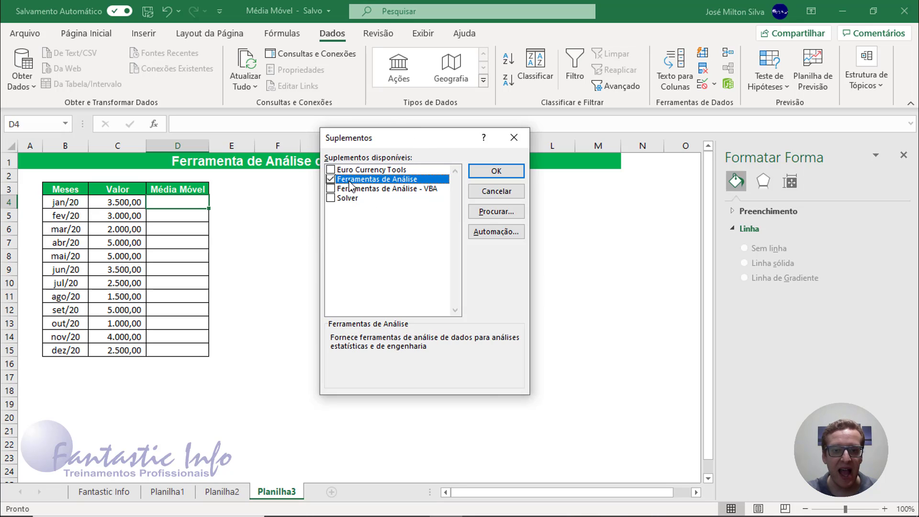
key(ctrl)
key(ctrl)
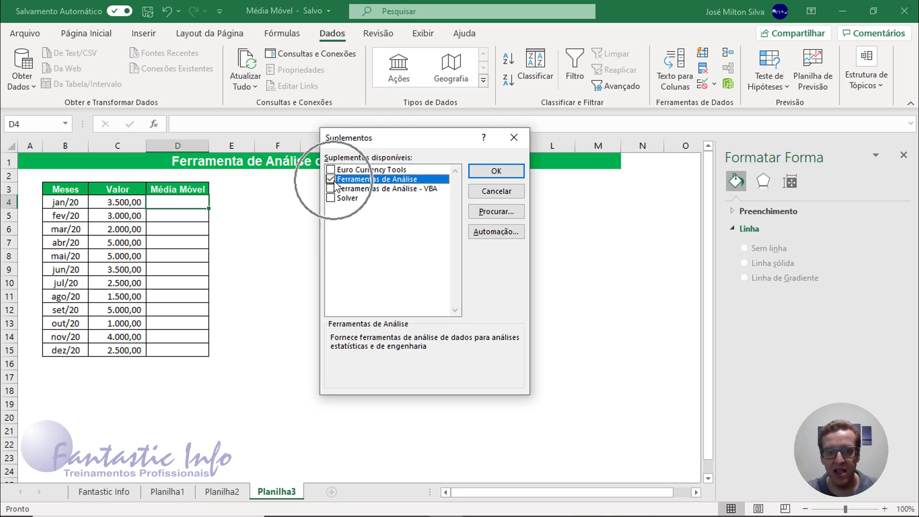
click(480, 169)
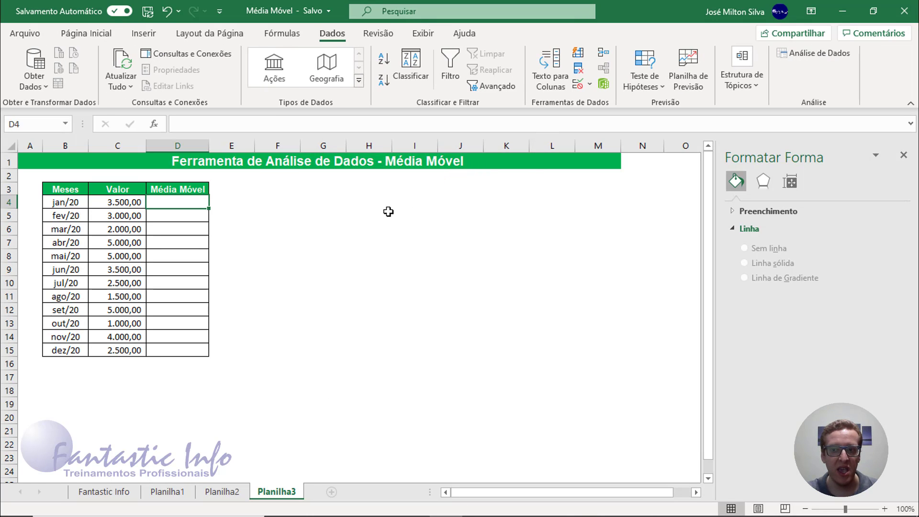
Start the Média móvel data analysis with input range $C$4:$C$15 and an interval of 2
click(815, 56)
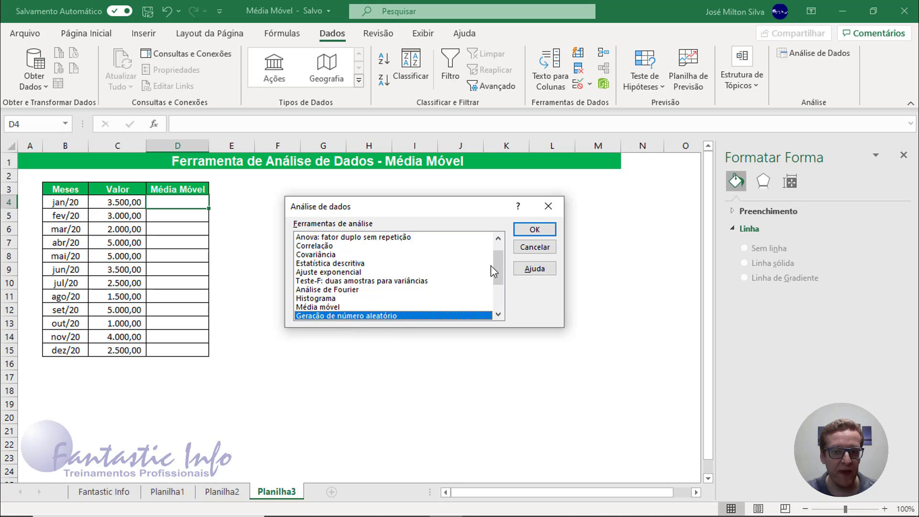
drag(498, 265, 429, 267)
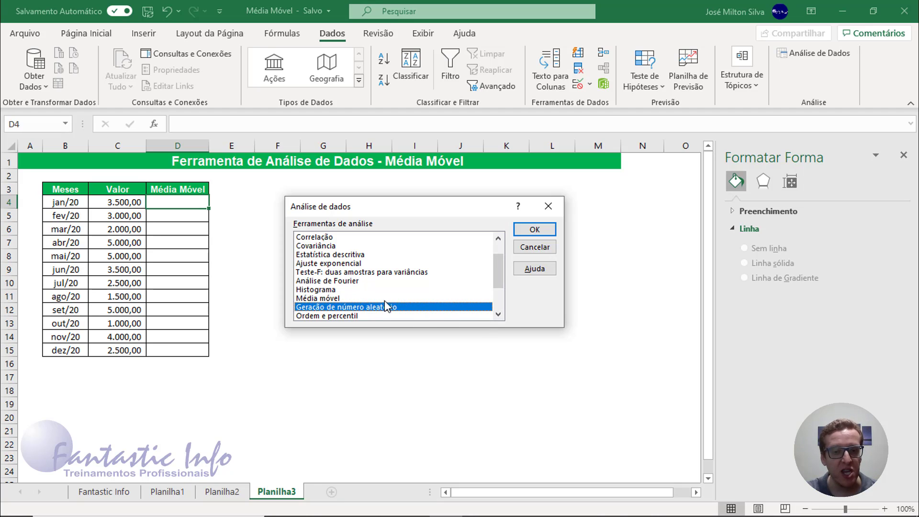
click(330, 299)
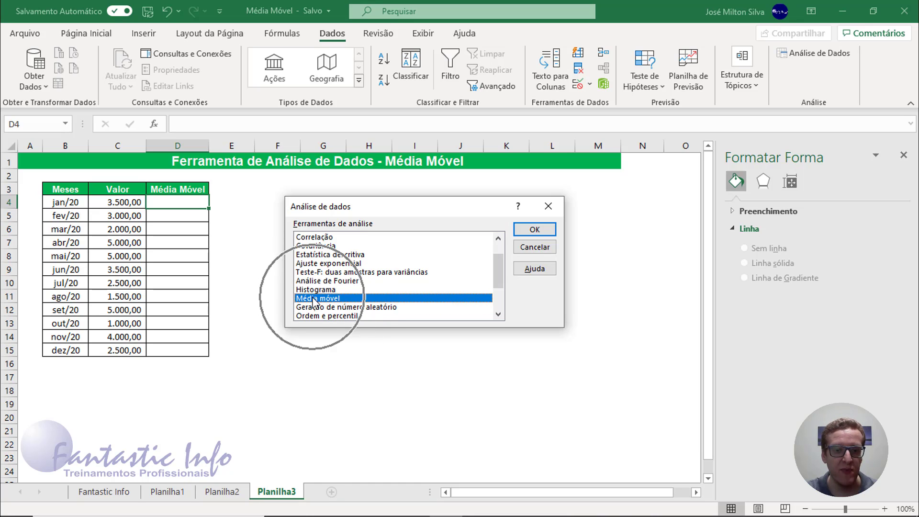
click(538, 232)
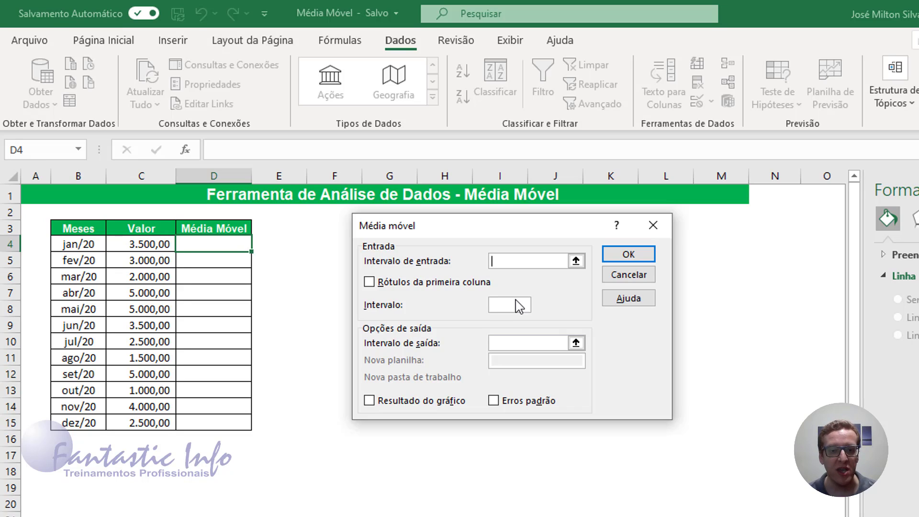
double_click(407, 268)
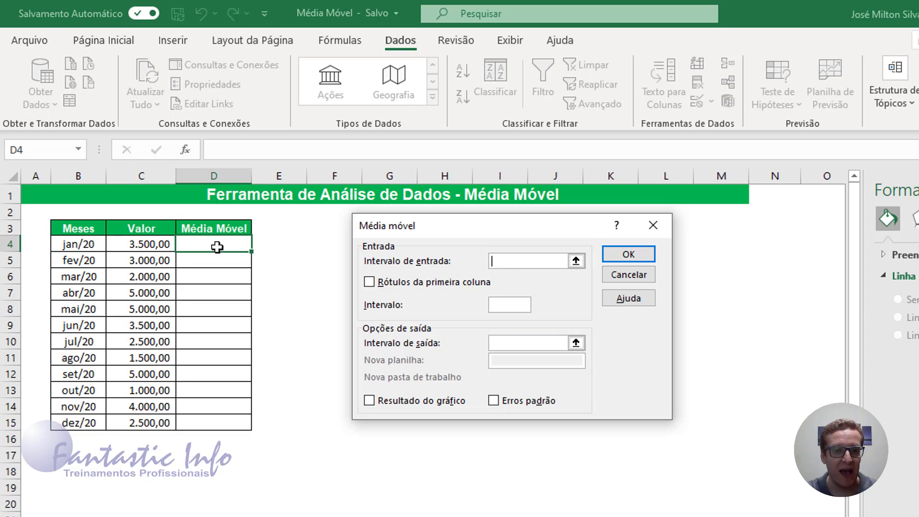
click(156, 245)
drag(156, 244, 153, 424)
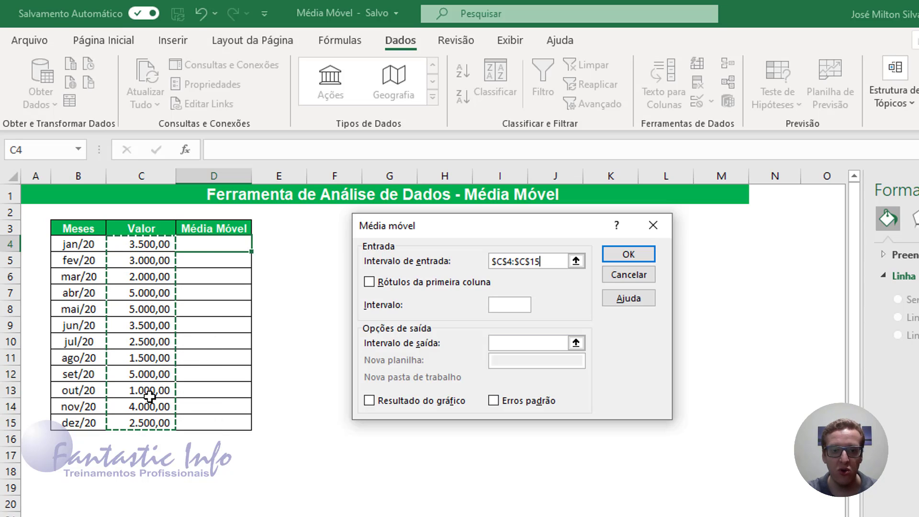
click(517, 306)
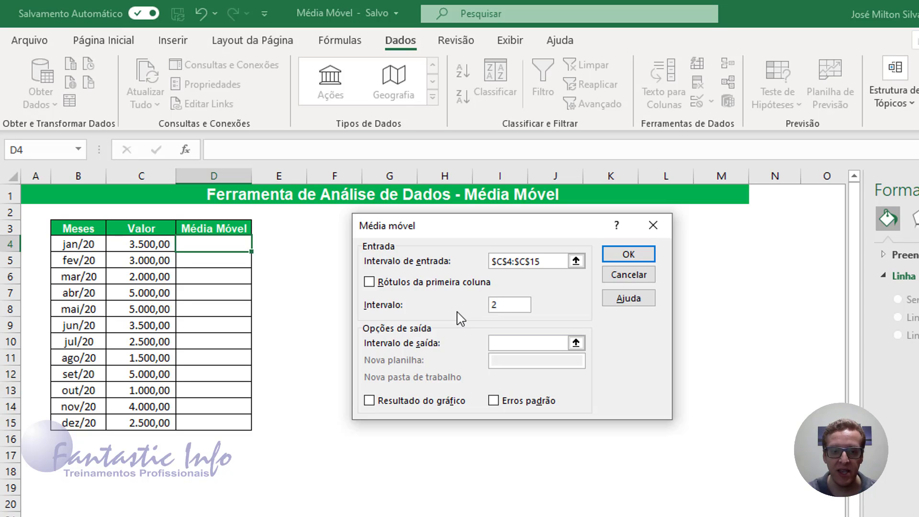
Set the moving average's output range to $D$4, include the chart output, and run the analysis
click(536, 343)
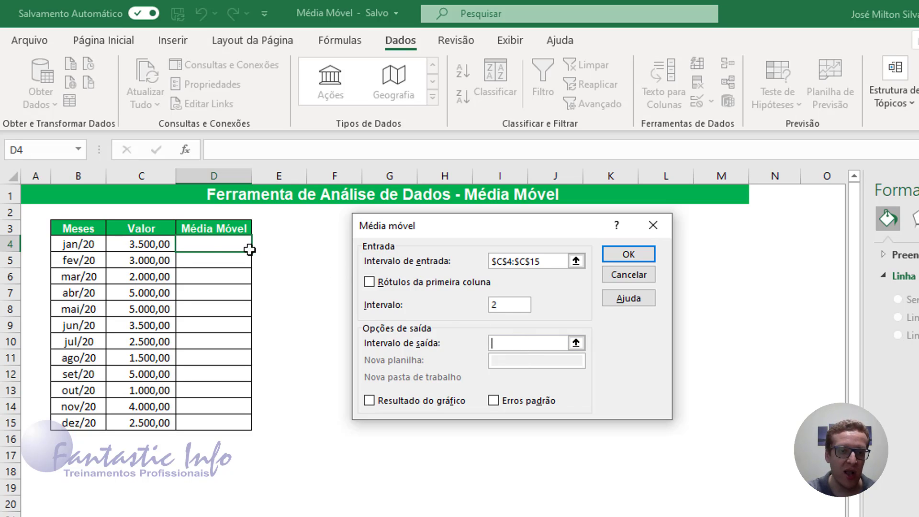
click(211, 244)
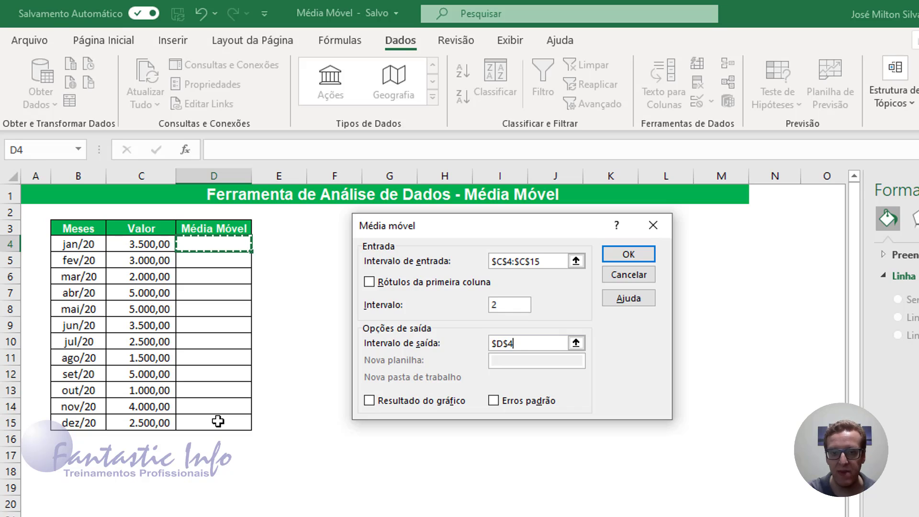
click(372, 403)
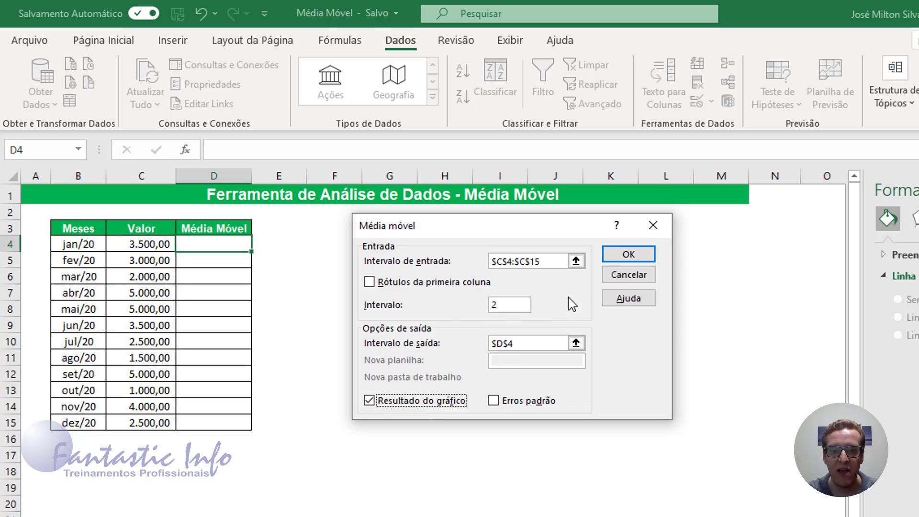
click(625, 258)
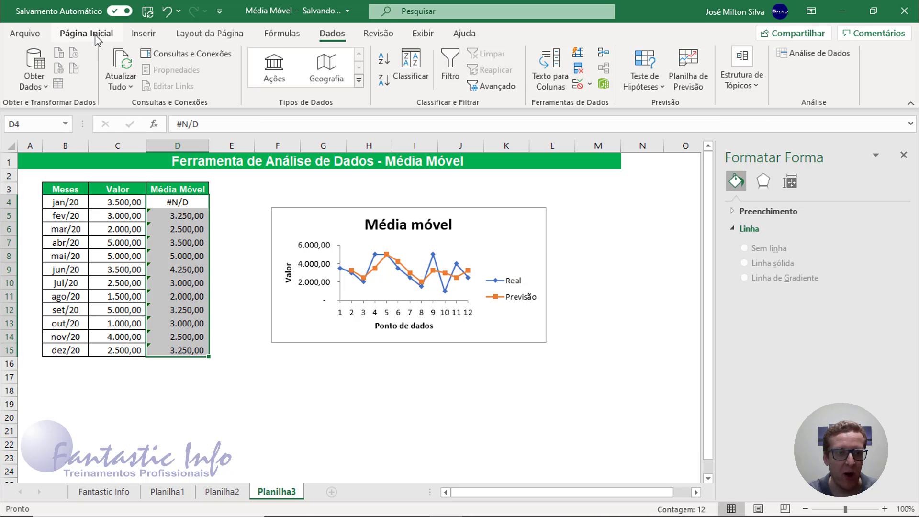
Apply all borders to the moving-average results in D4:D15
click(67, 34)
click(176, 81)
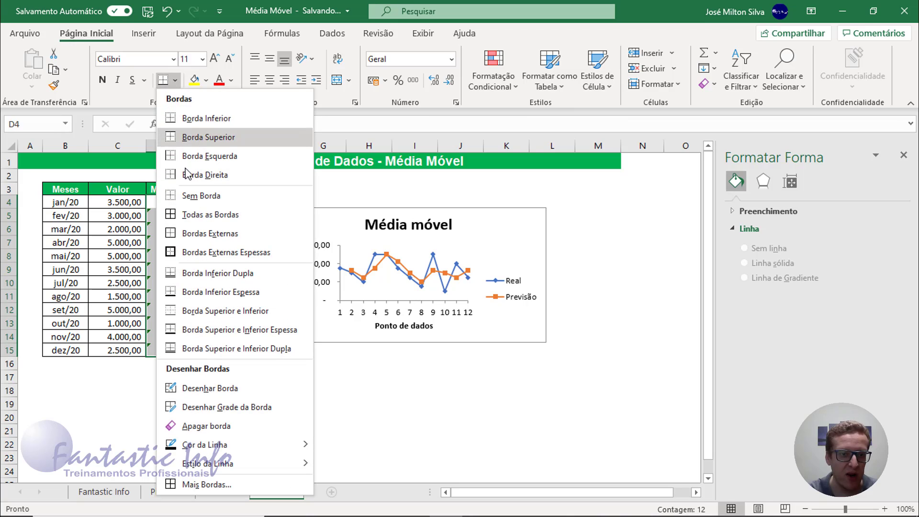
click(192, 214)
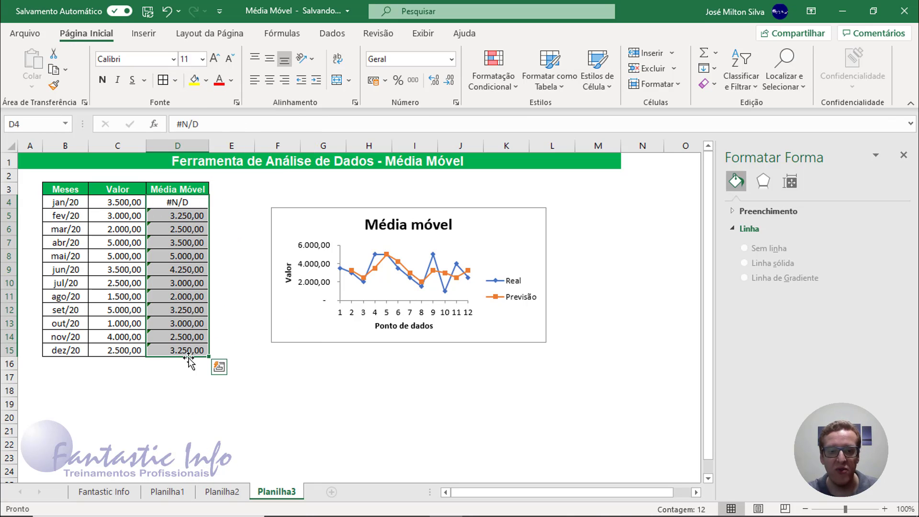
Move the Média móvel chart next to the table and enlarge it to span about columns E to M and rows 3 to 16
drag(307, 220, 262, 193)
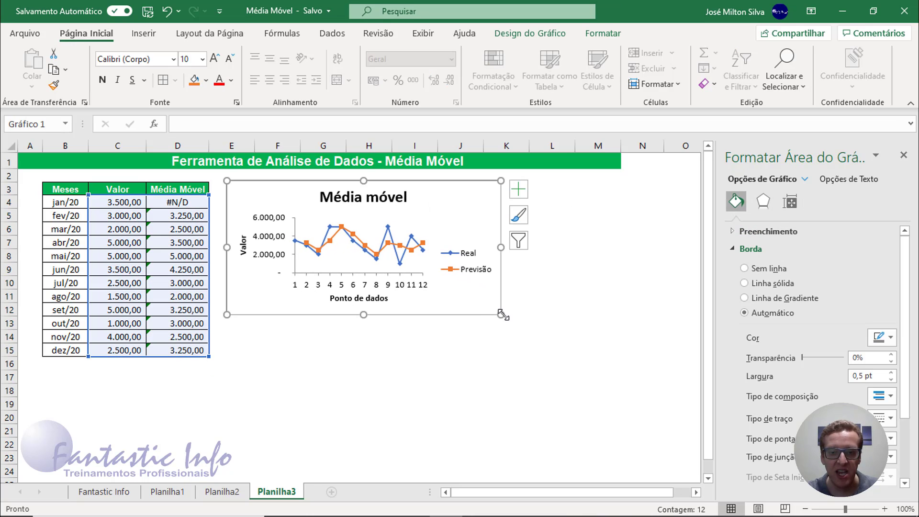
drag(501, 314, 601, 369)
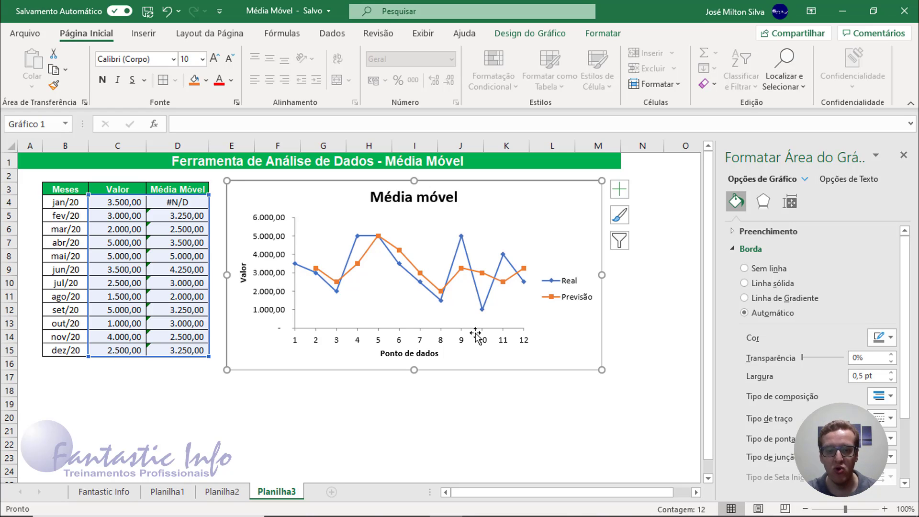
Set the Média móvel chart's horizontal axis labels to the months in Planilha3!$B$4:$B$15
right_click(528, 205)
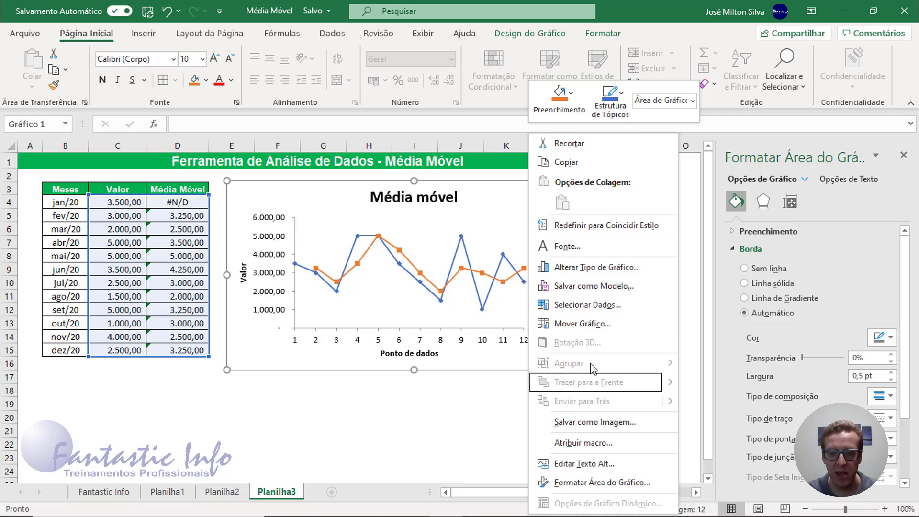
click(577, 305)
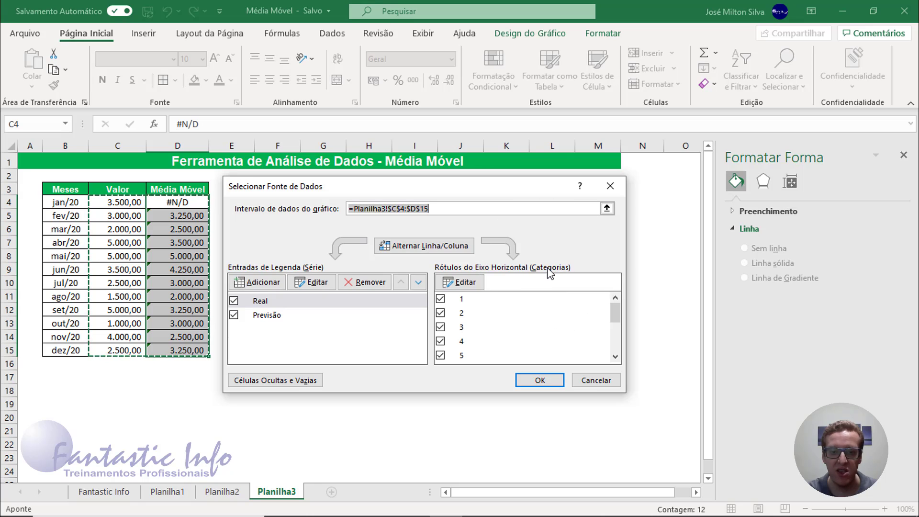
click(463, 282)
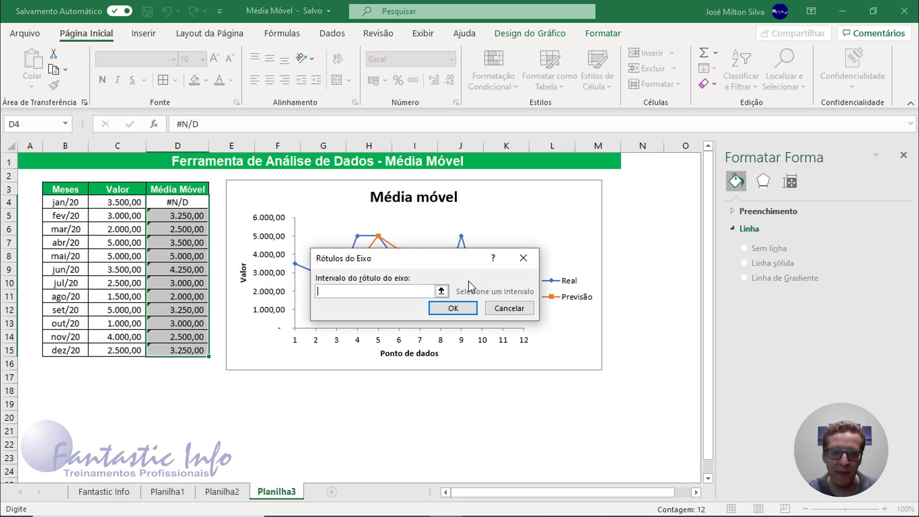
drag(79, 207, 79, 354)
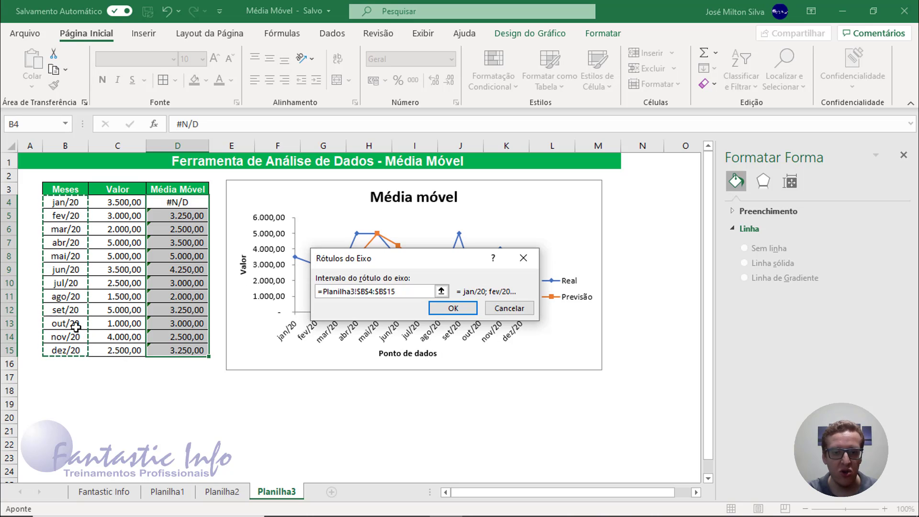
click(454, 308)
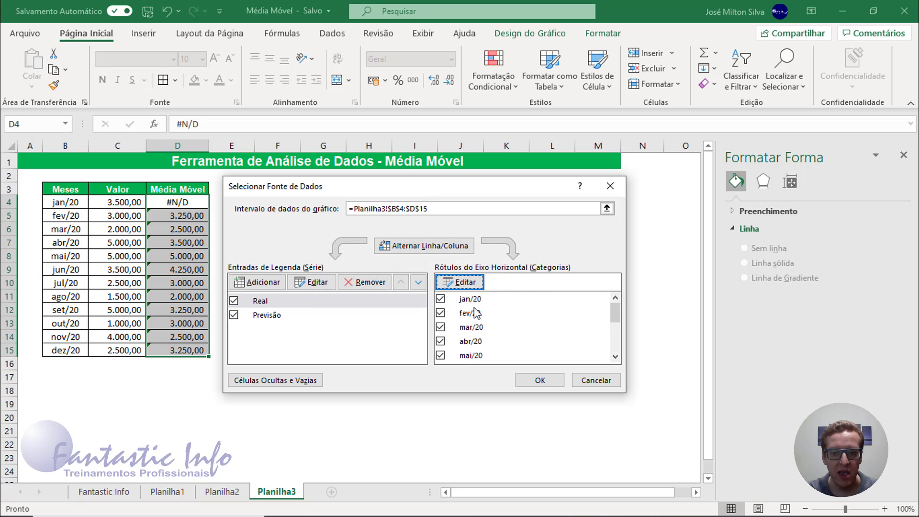
click(543, 380)
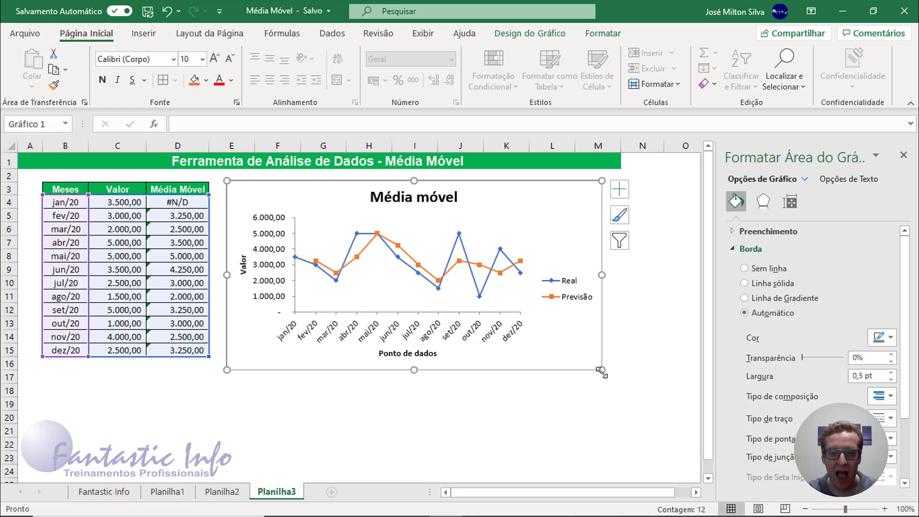
Enlarge the Média móvel chart slightly to reach about row 17 and set its legend position to Inferior
drag(602, 369, 615, 381)
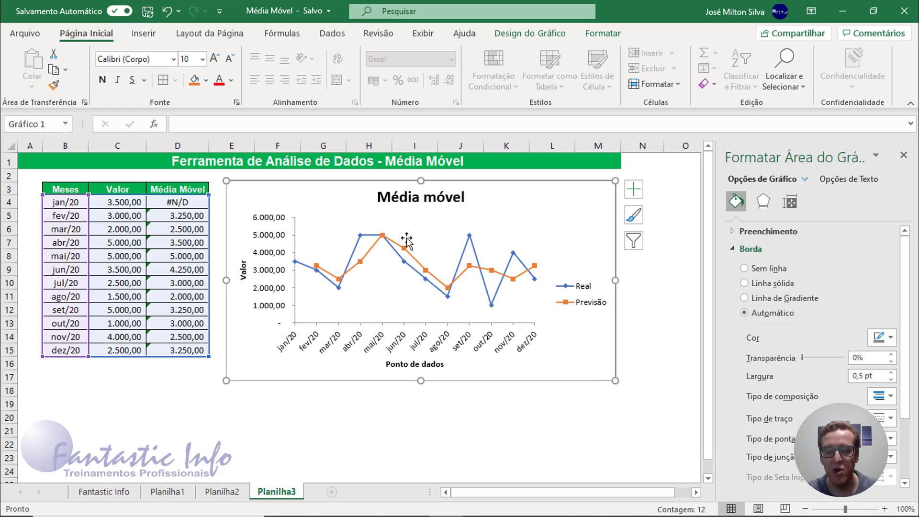
click(589, 295)
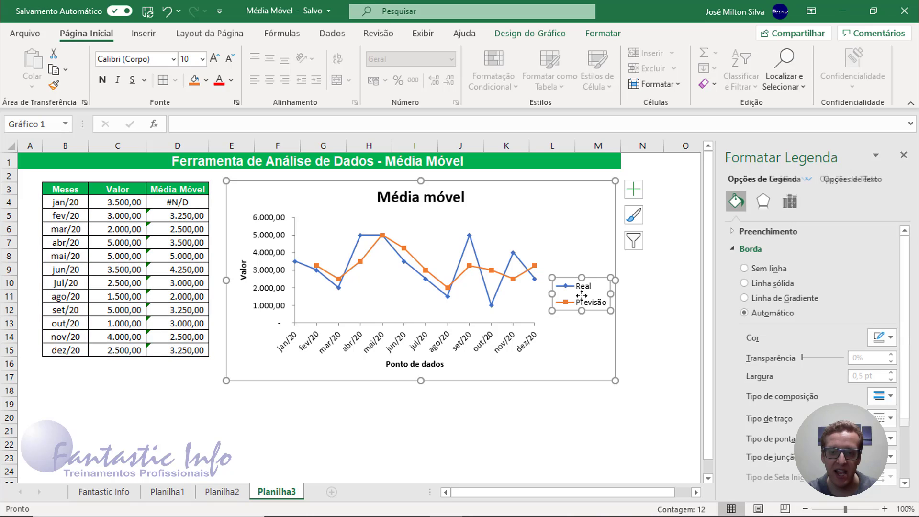
click(562, 245)
click(590, 301)
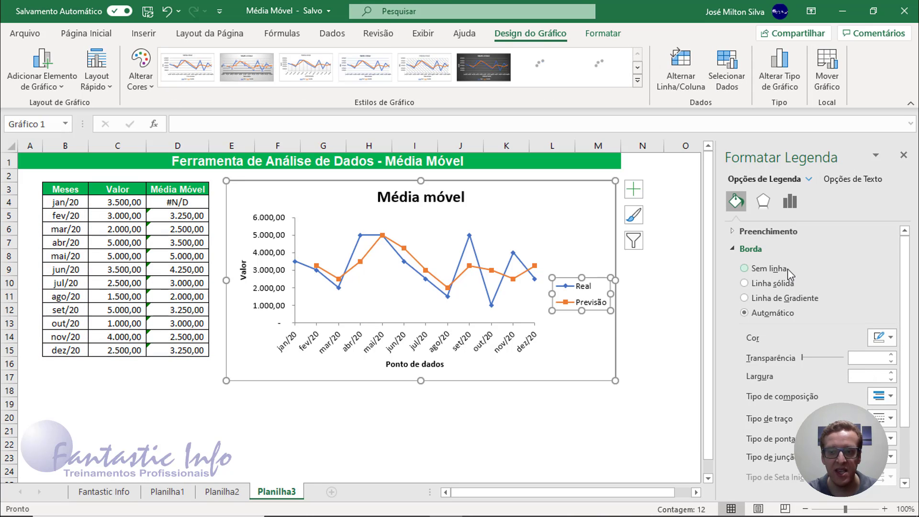
click(790, 204)
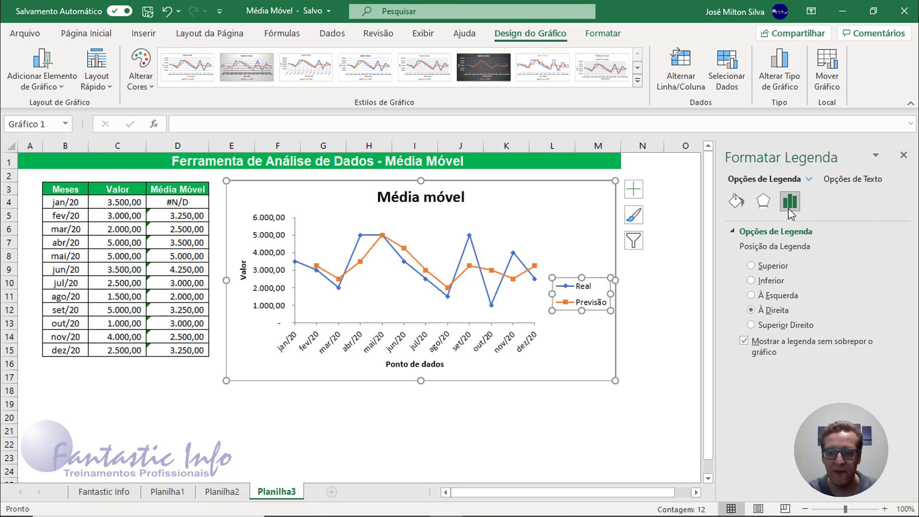
click(765, 284)
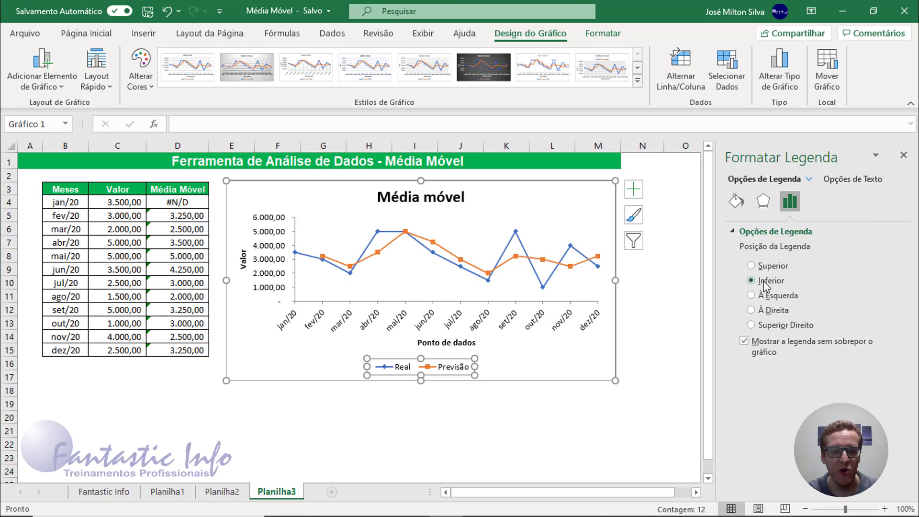
Delete the "Ponto de dados" axis title and nudge the chart slightly up and to the left
click(449, 344)
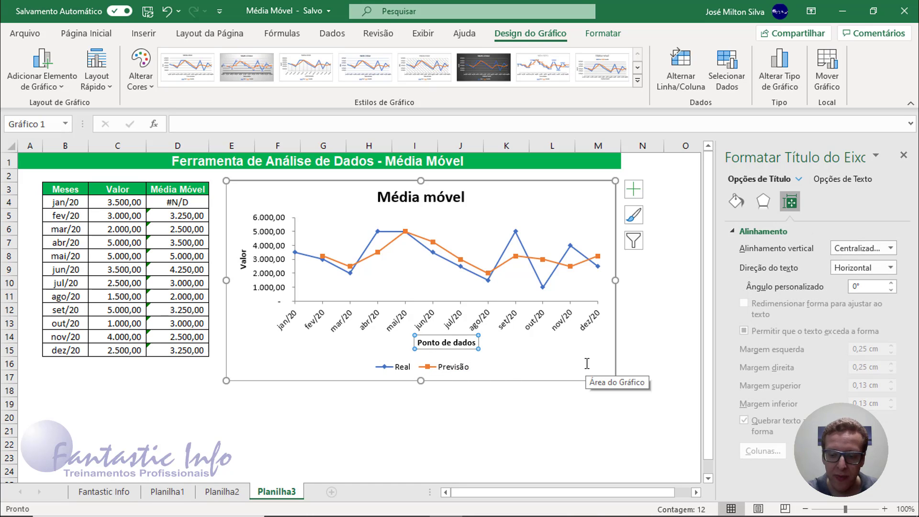
key(Delete)
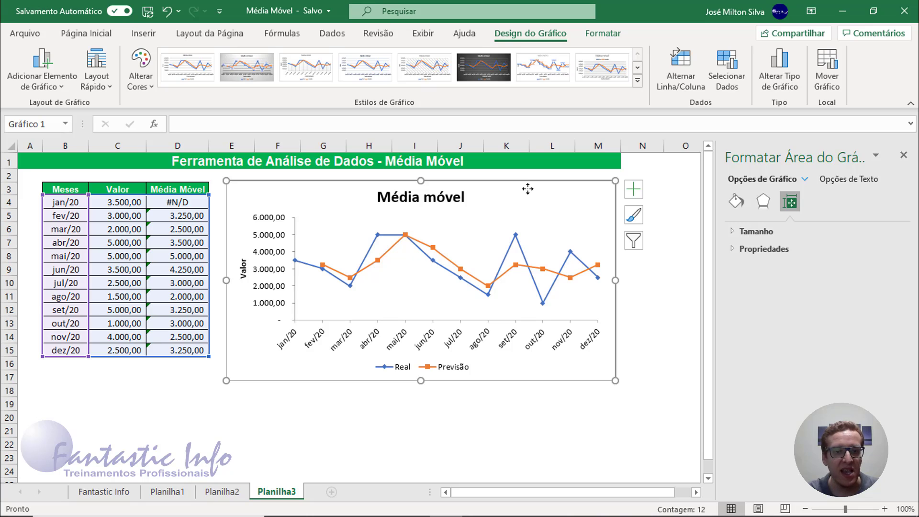
drag(527, 188, 524, 185)
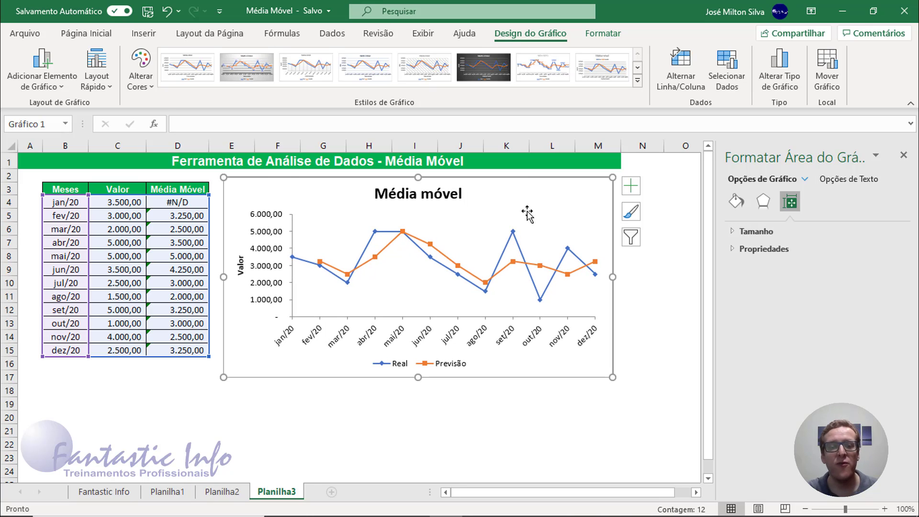
click(254, 168)
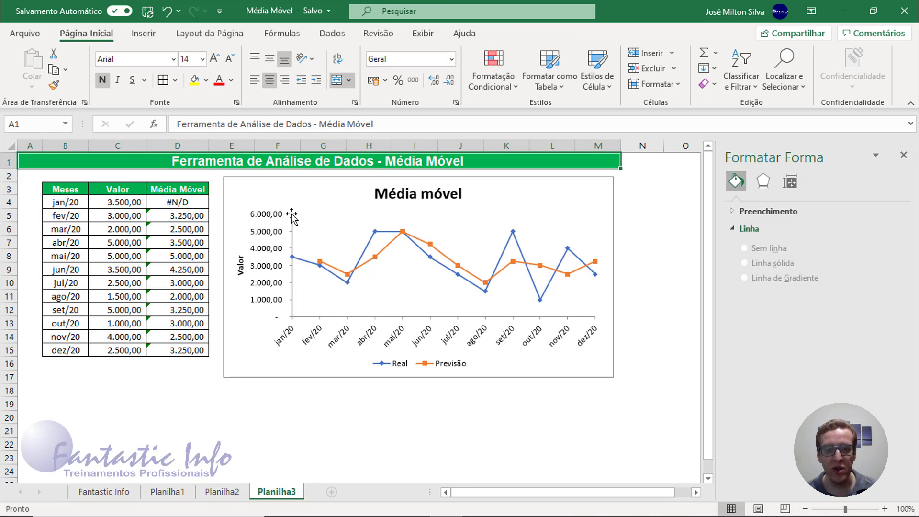